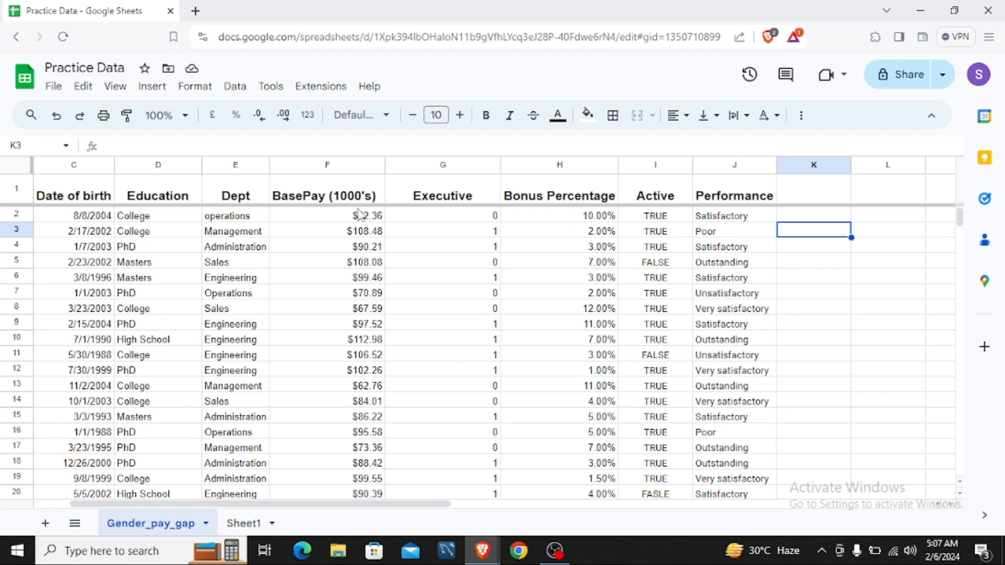
Enter the header "Bonus amount" in cell K1, beside the Performance column.
click(823, 217)
click(820, 201)
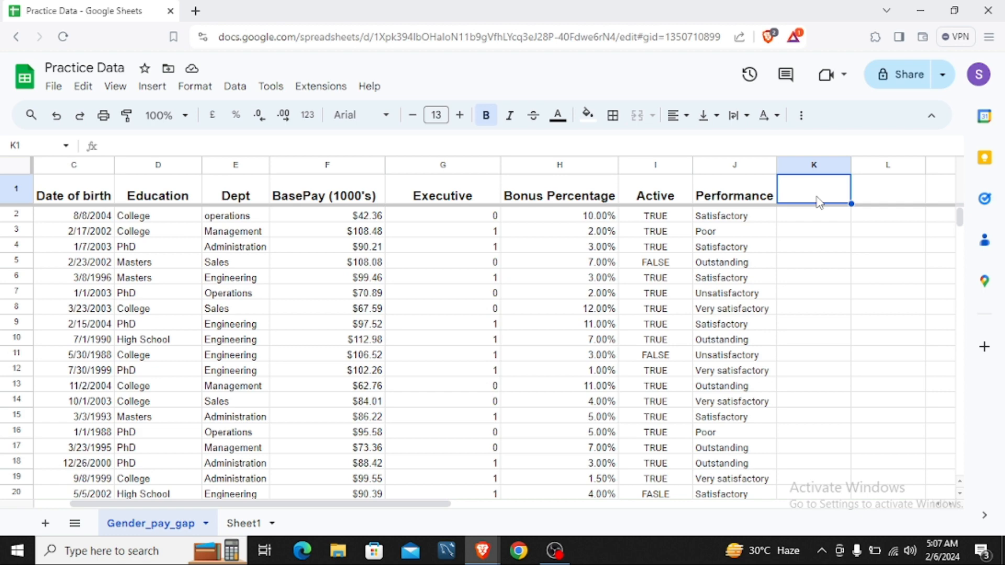
text(Bo)
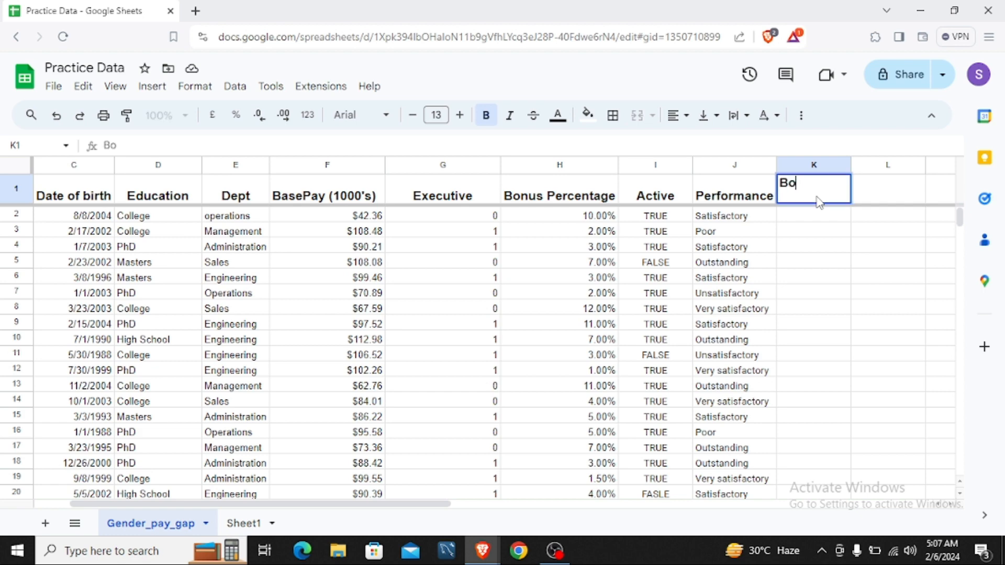
text(nus amount)
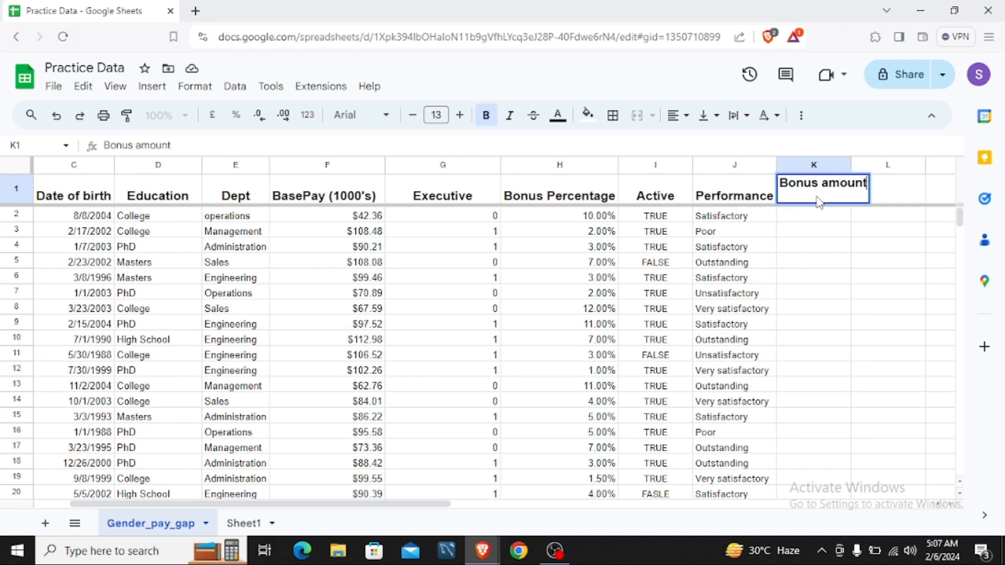
Calculate the first employee's bonus in K2 with the formula =(F2*1000)*H2.
click(818, 222)
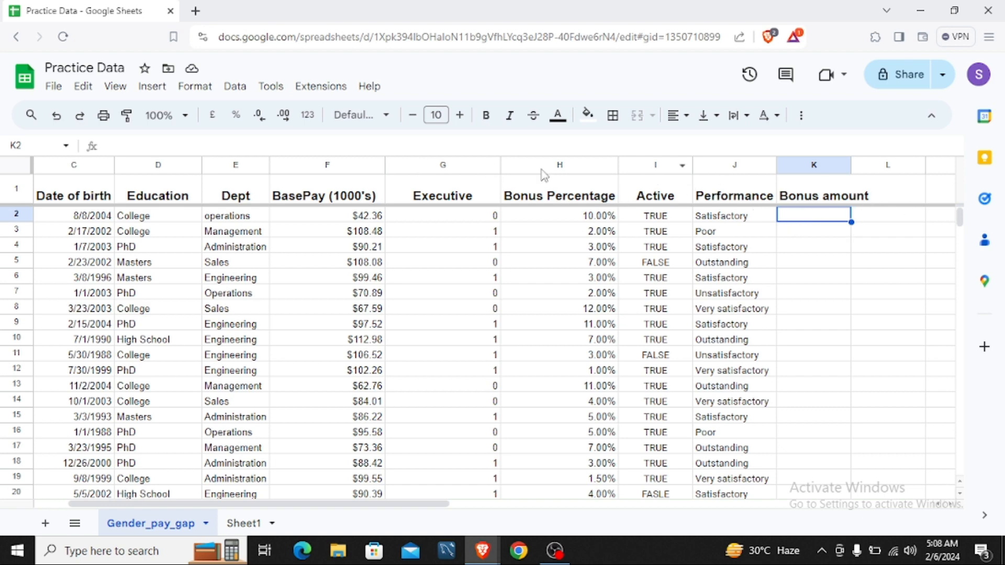
click(463, 142)
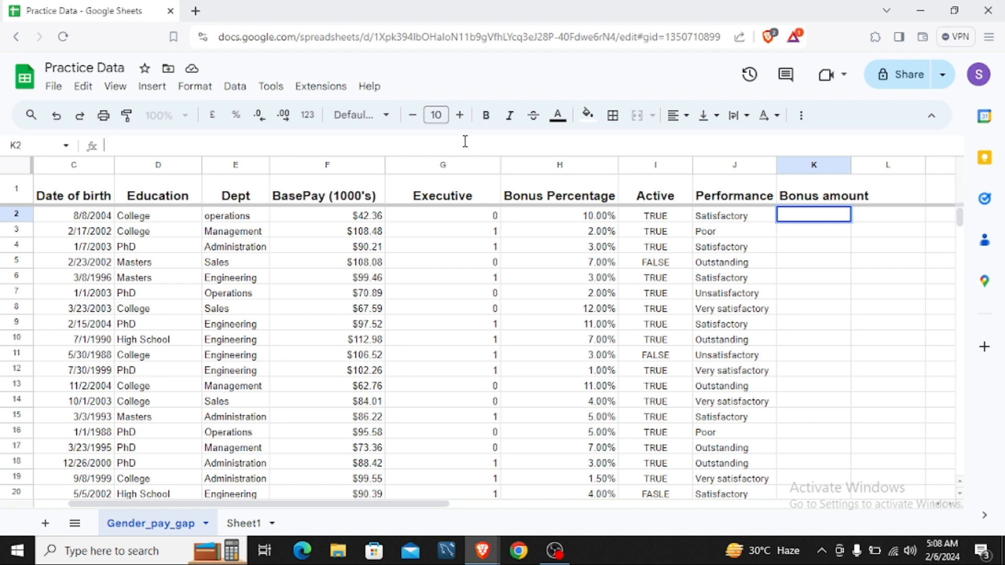
text(=)
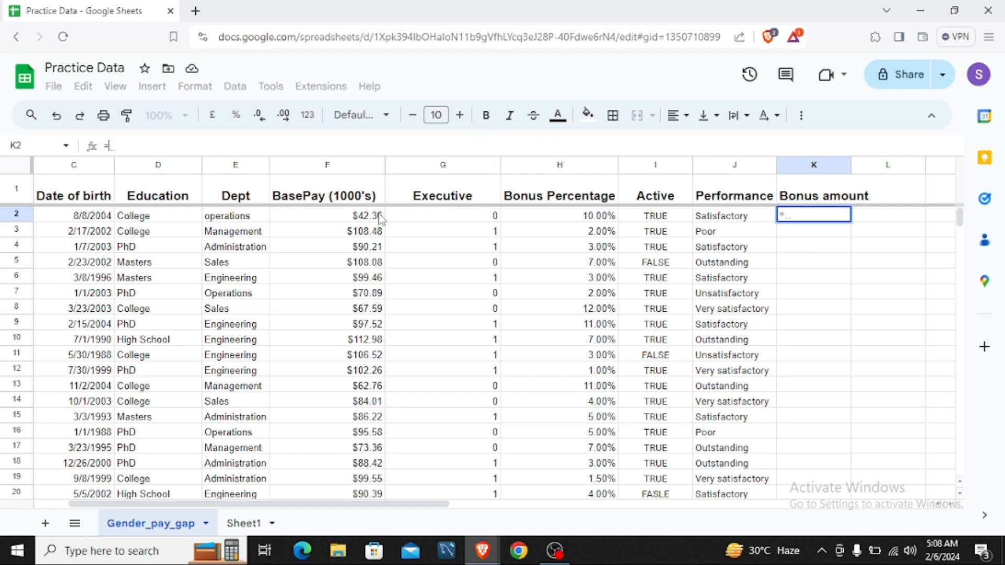
text(()
click(375, 220)
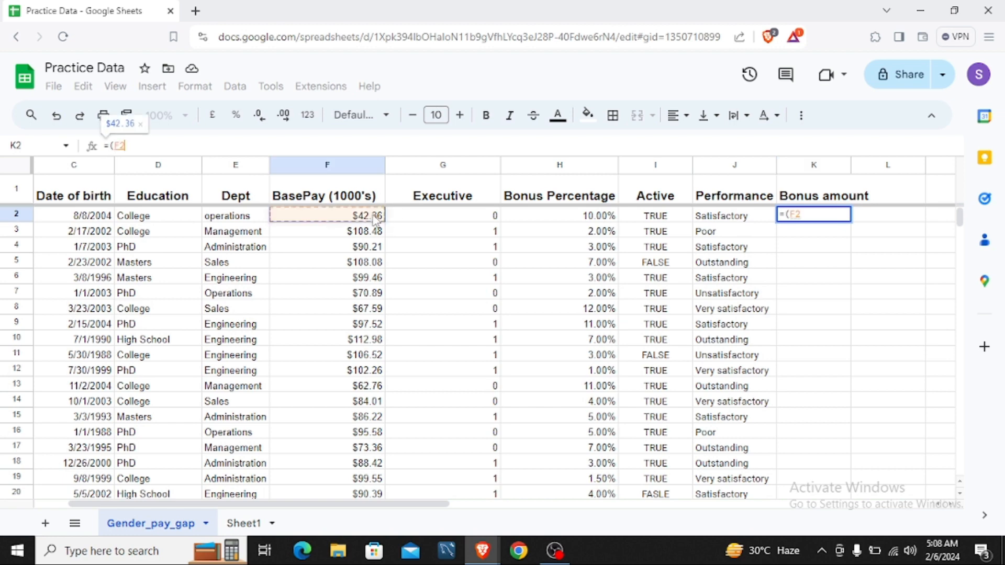
text(*1000)
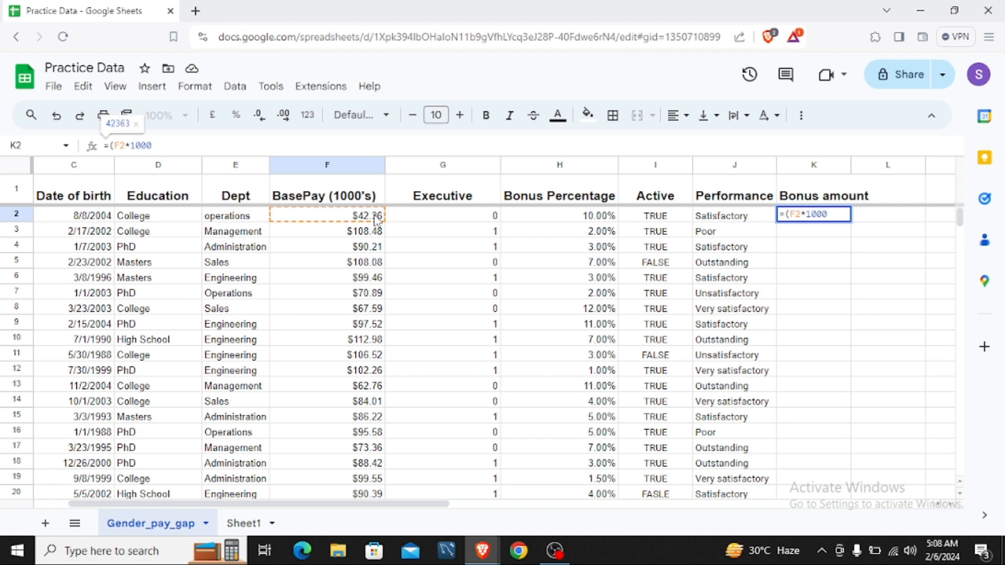
text())
text(*)
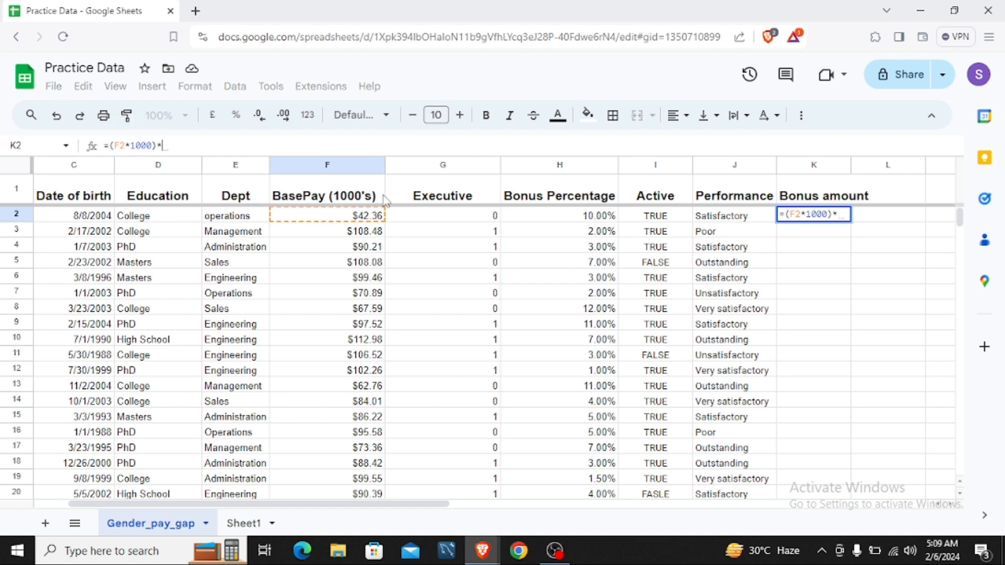
click(600, 219)
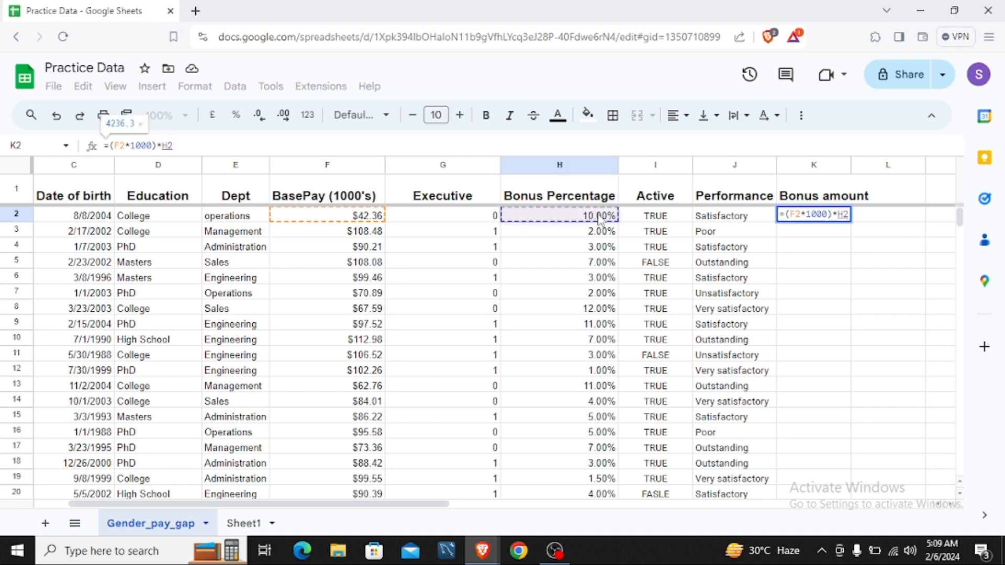
key(Return)
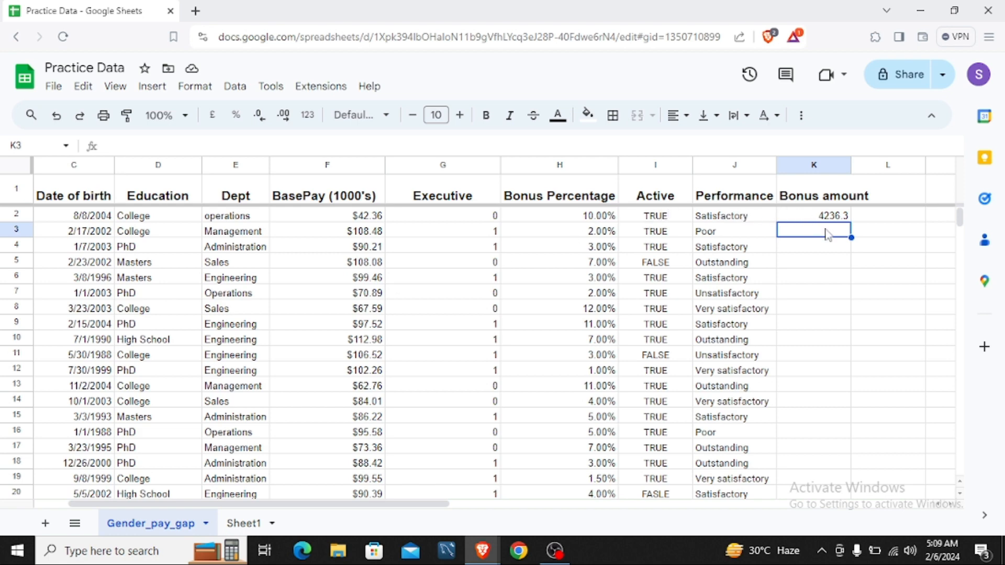
Fill the K2 bonus formula down through K20 and fit column K's width to its header.
click(837, 218)
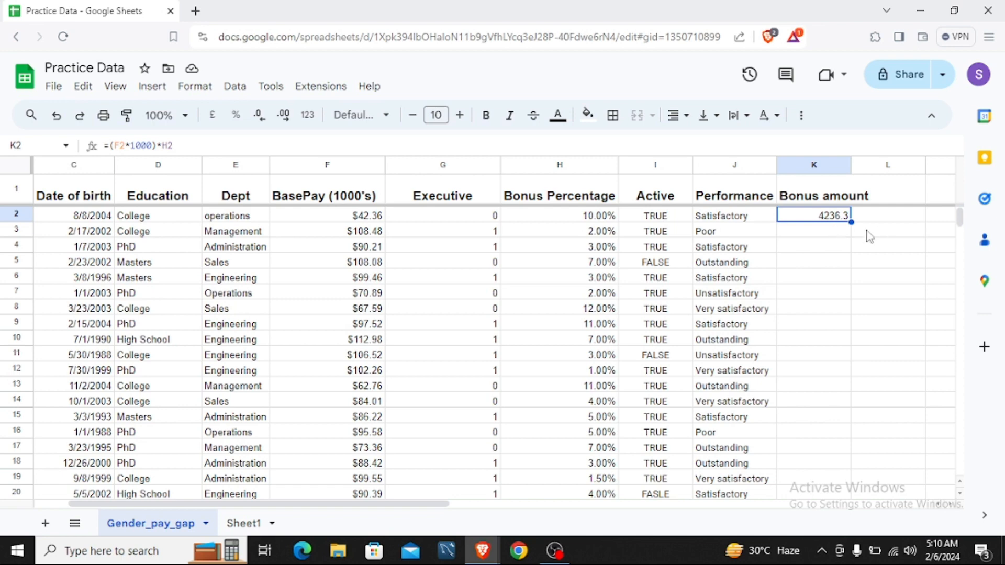
drag(851, 222, 840, 327)
scroll(834, 377, up, 4)
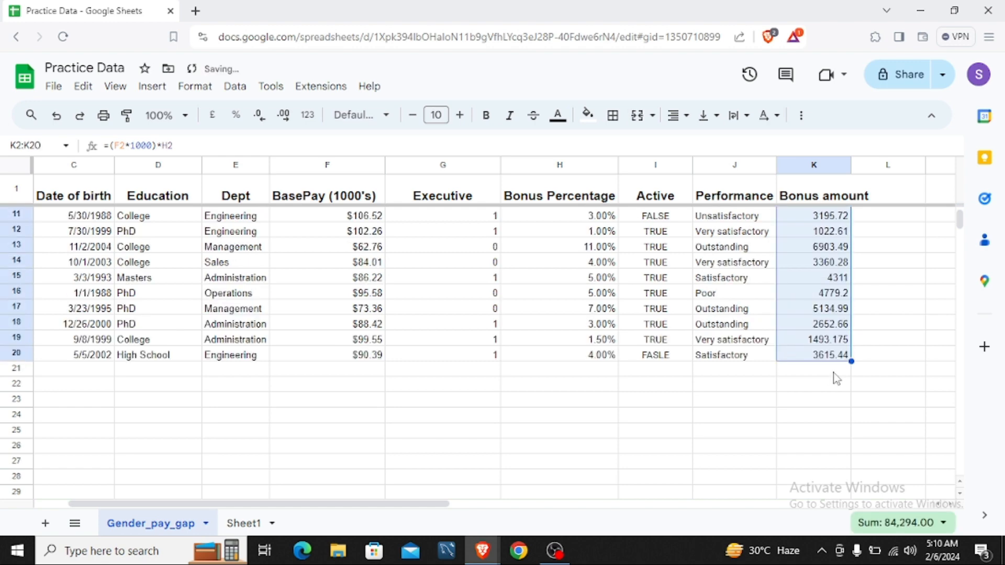
click(892, 295)
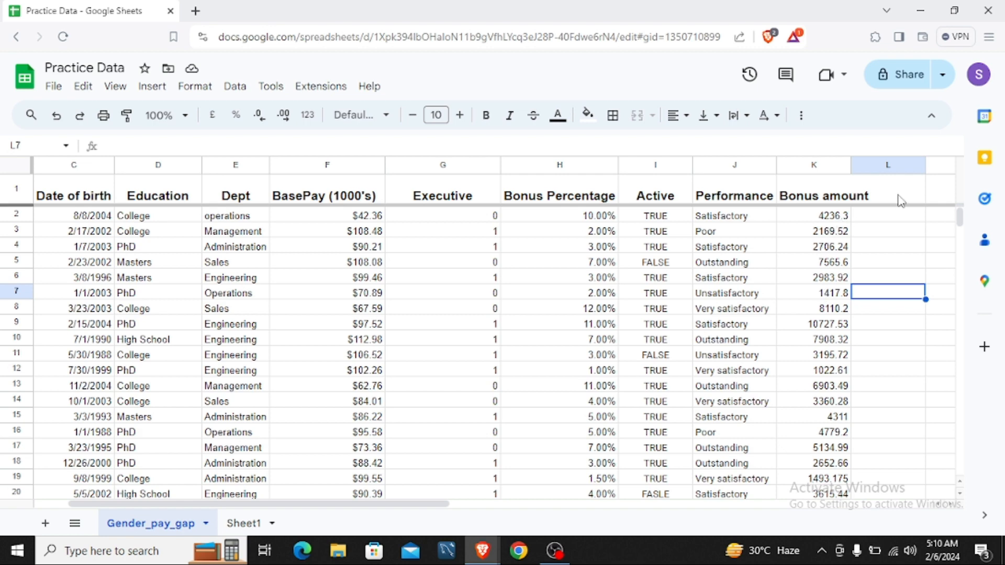
click(874, 218)
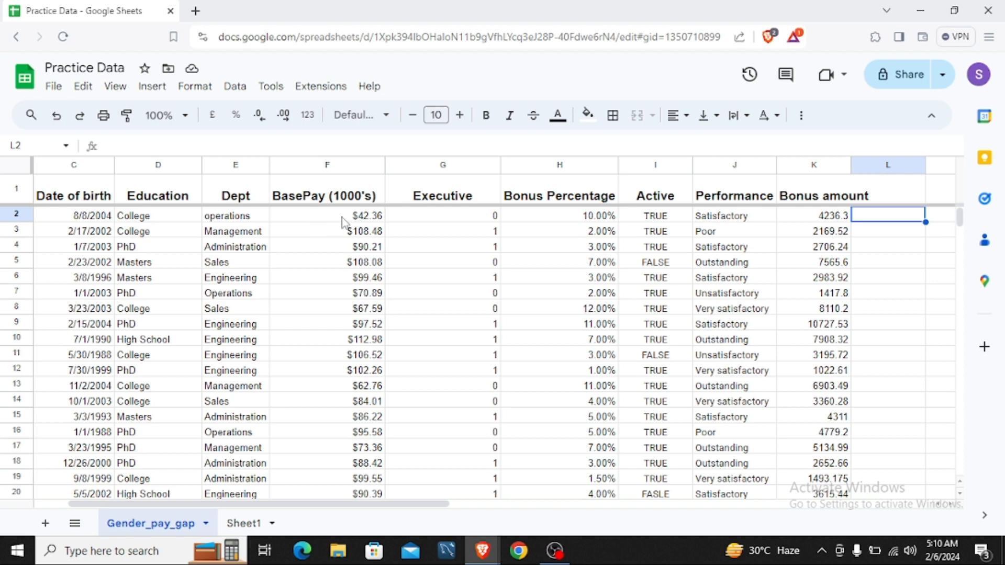
double_click(848, 166)
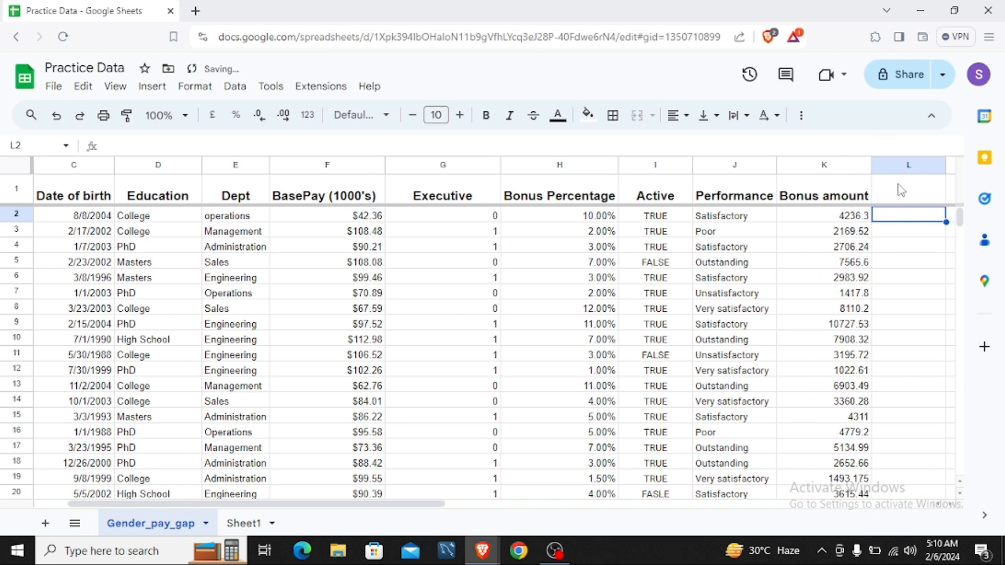
Enter the header "Take home Salary" in cell L1 and fit column L's width to it.
click(911, 194)
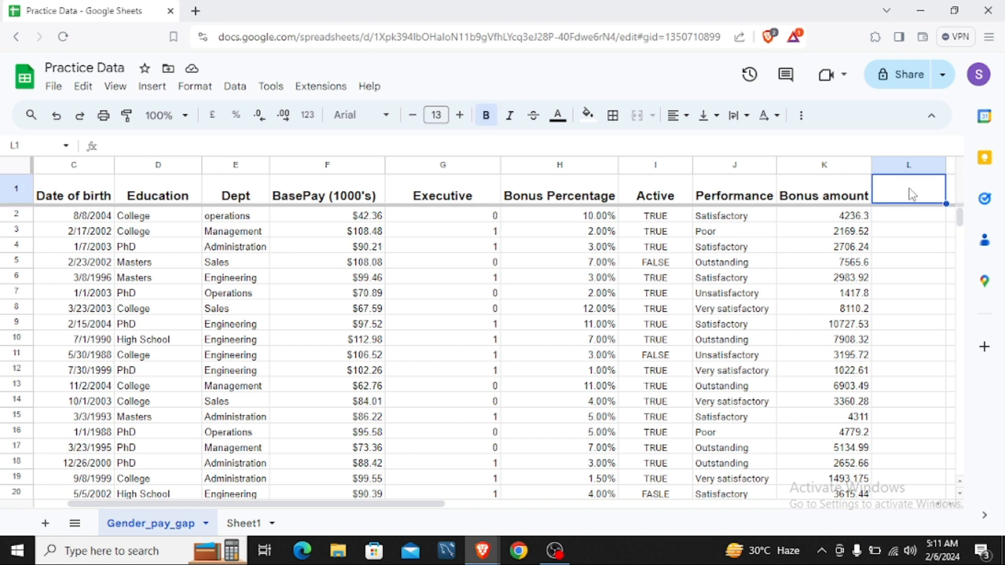
text(Ta)
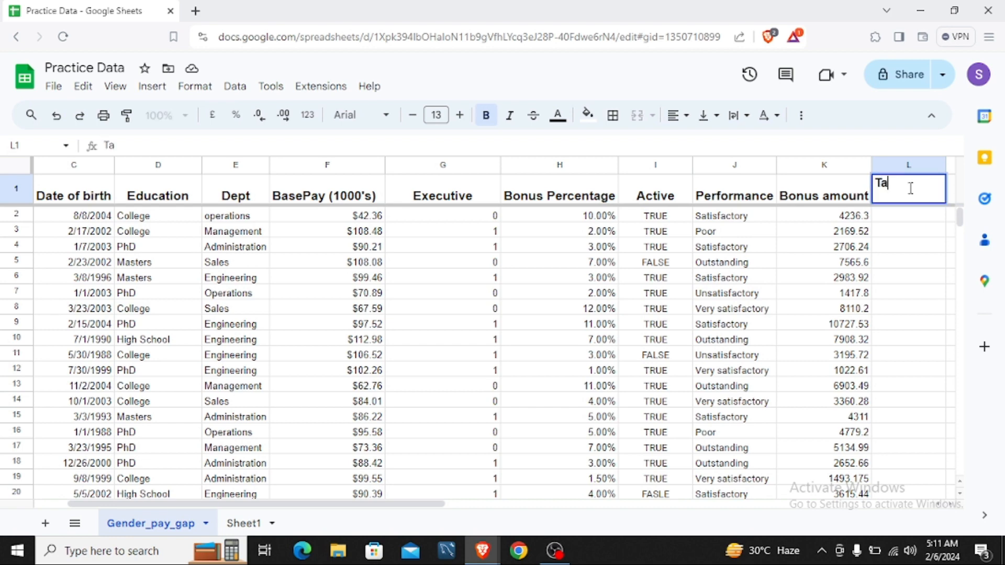
text(ke home Salary)
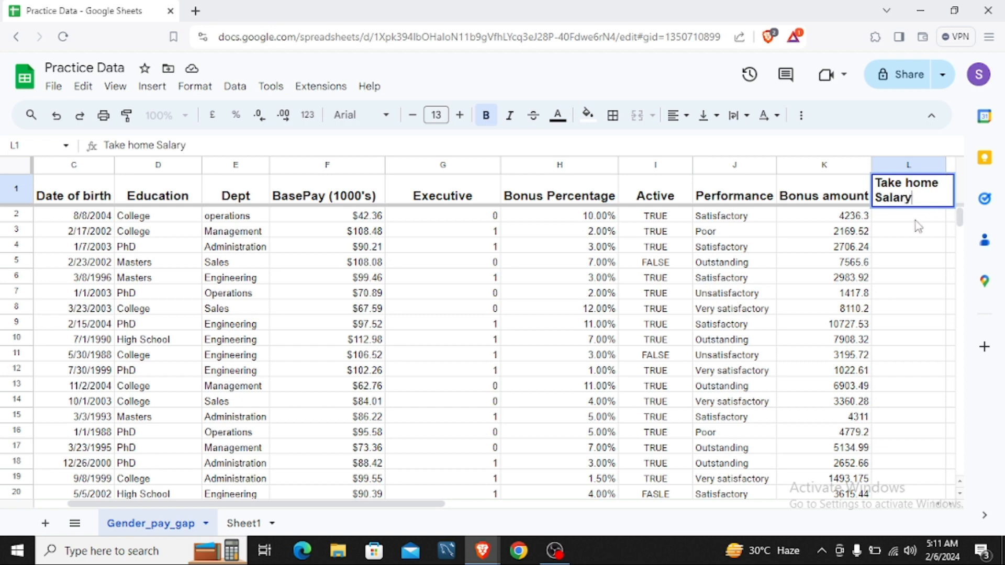
key(Return)
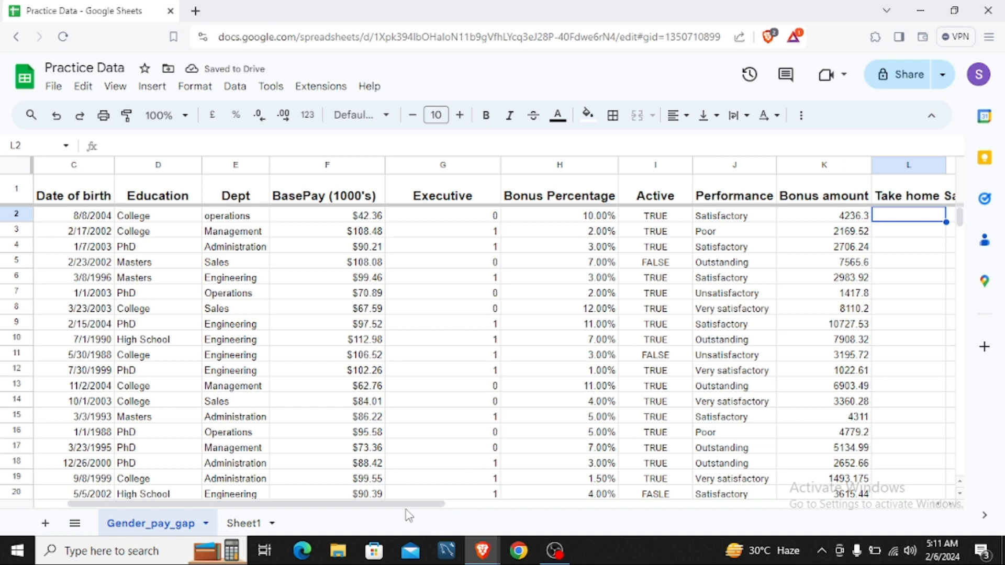
drag(412, 504, 477, 504)
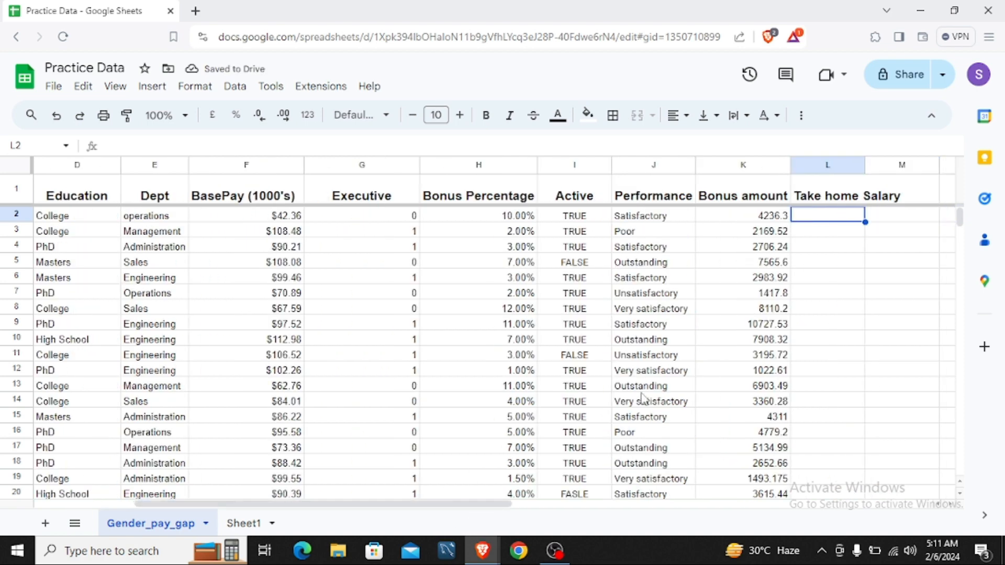
double_click(865, 166)
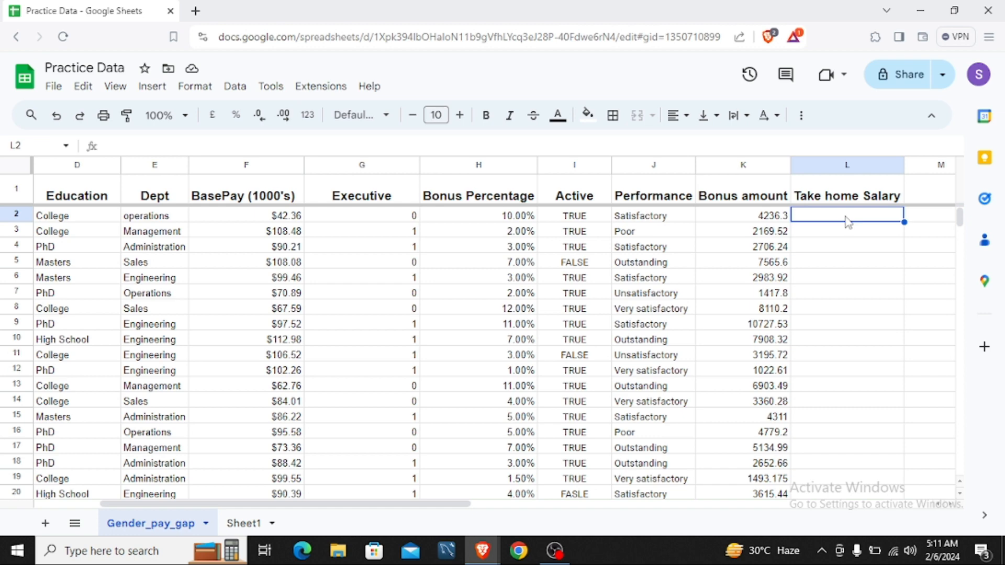
Calculate the take-home salary in L2 with =(F2*1000)+K2 and accept the suggested auto-fill for the remaining rows of column L.
text(=)
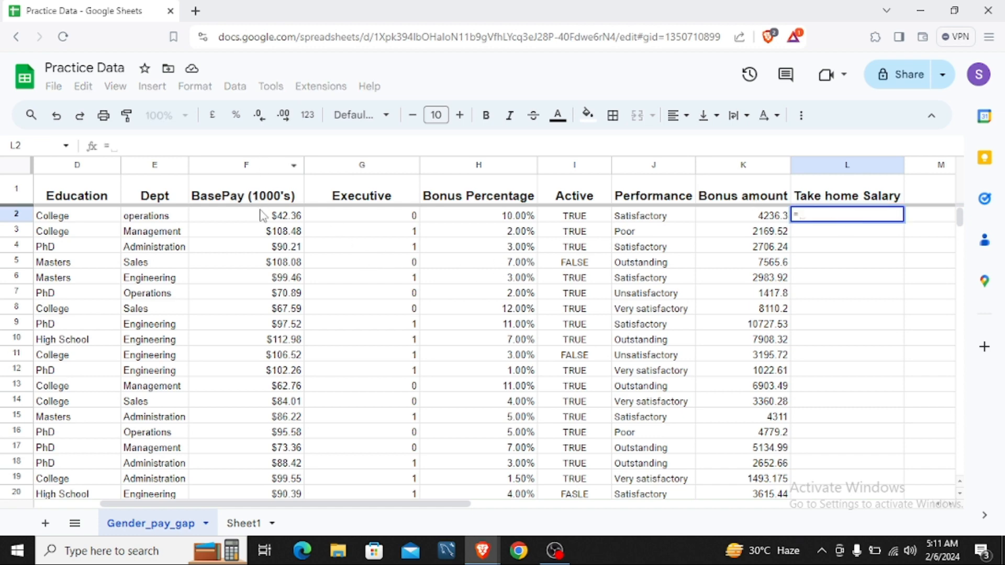
text(()
click(268, 221)
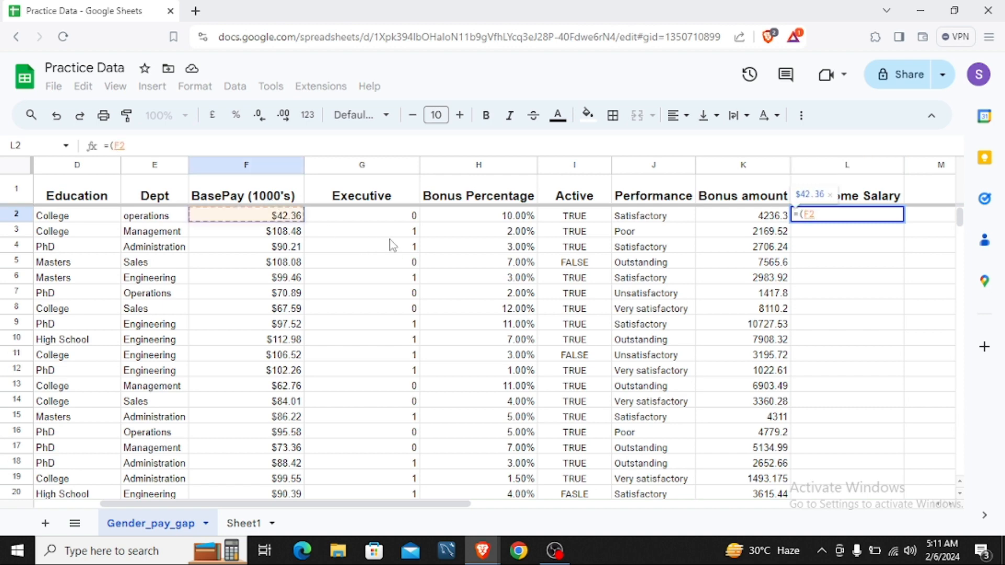
text(*1000)
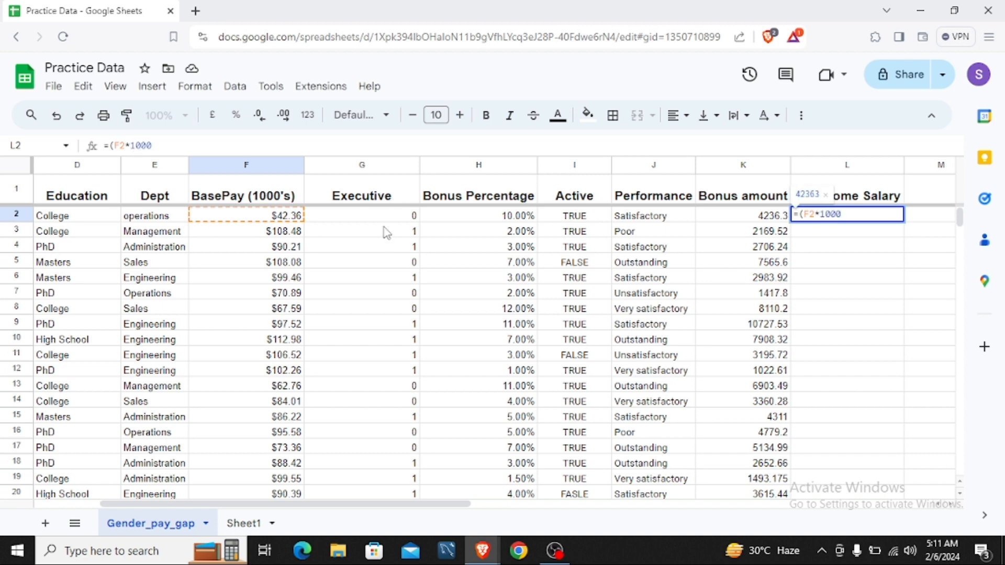
text()+)
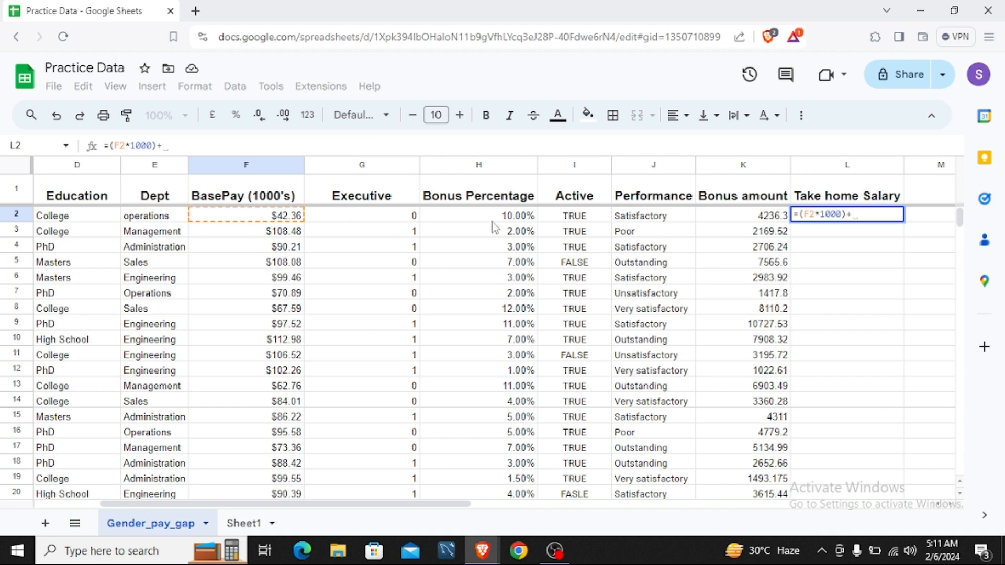
click(748, 215)
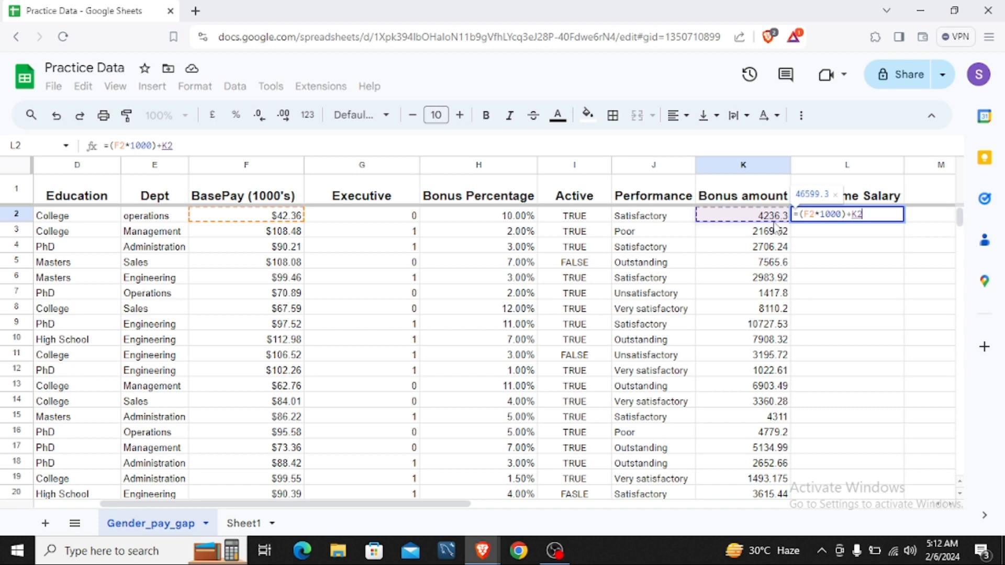
key(Return)
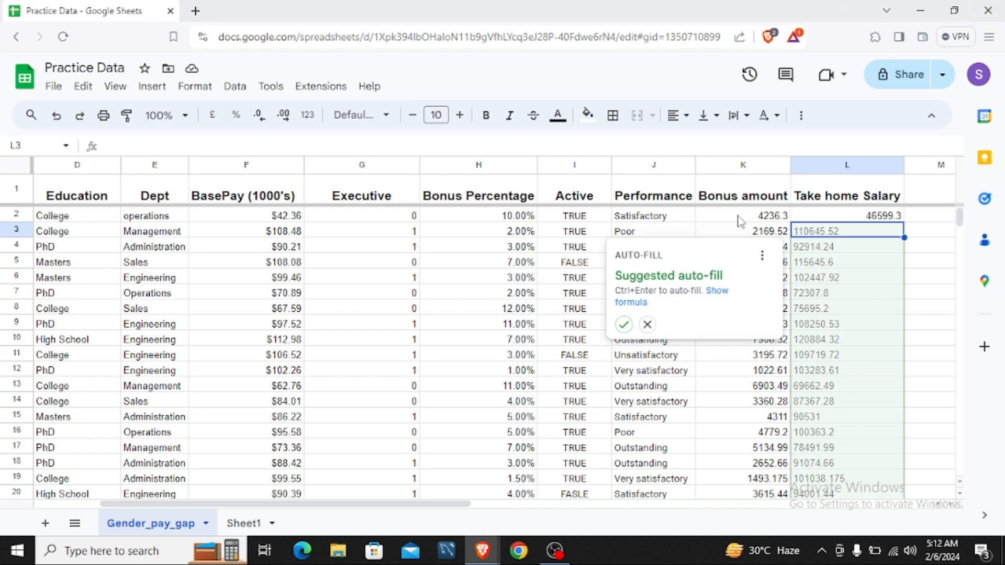
click(625, 326)
click(622, 325)
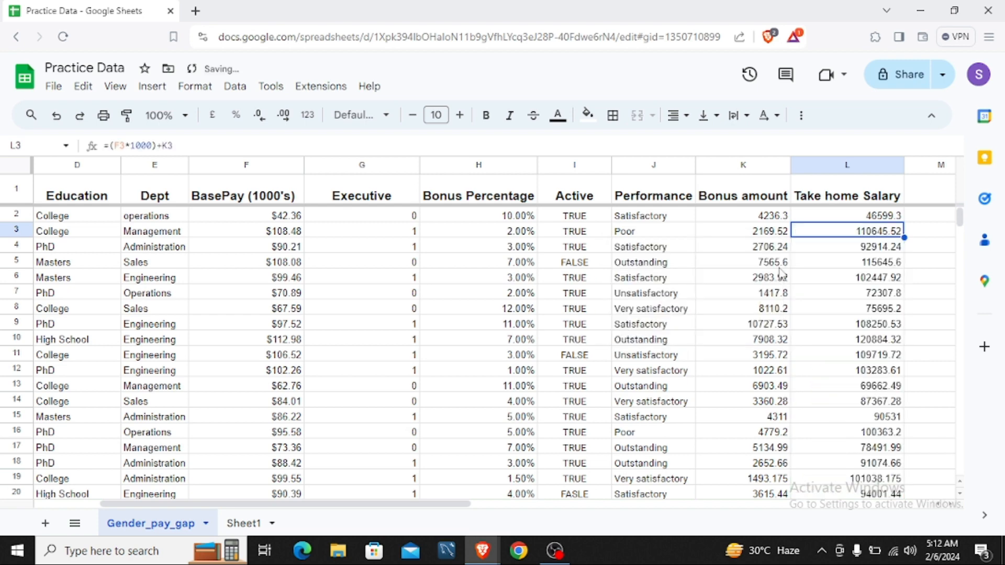
Review the Bonus amount and Take home Salary columns from row 2 through row 20.
scroll(878, 321, down, 3)
scroll(869, 323, up, 3)
scroll(895, 414, down, 2)
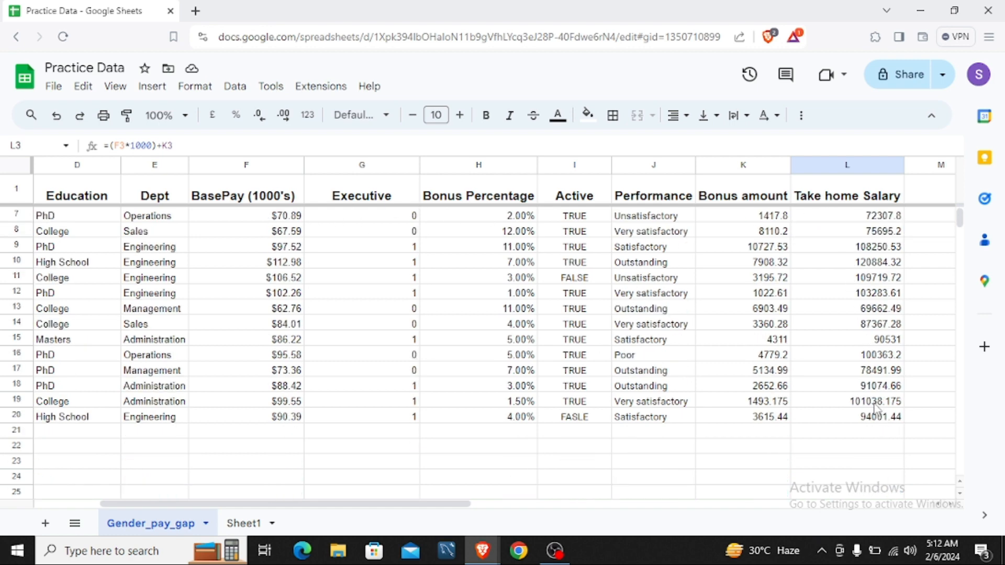
scroll(877, 411, up, 2)
scroll(830, 242, down, 2)
scroll(828, 242, down, 2)
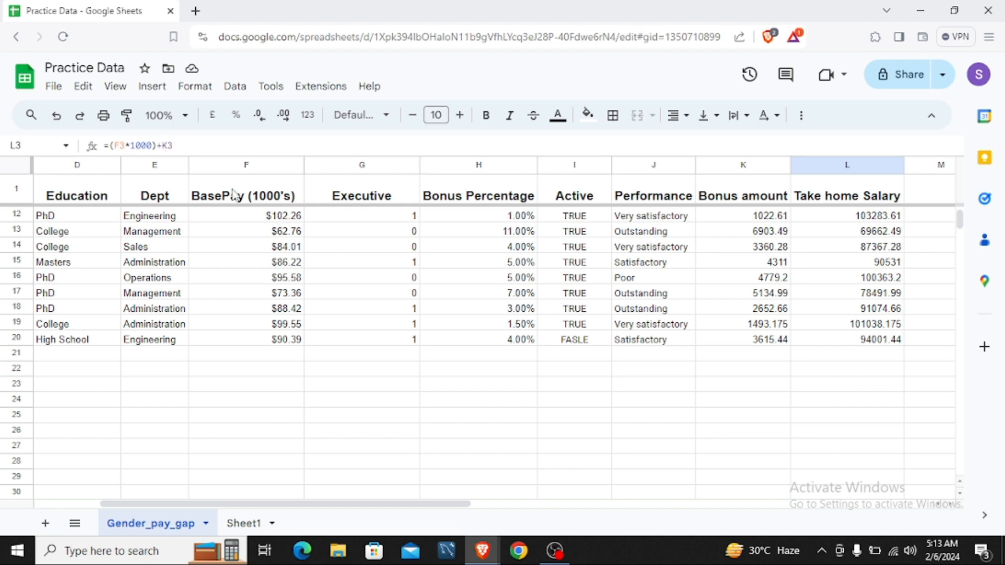
scroll(617, 288, up, 4)
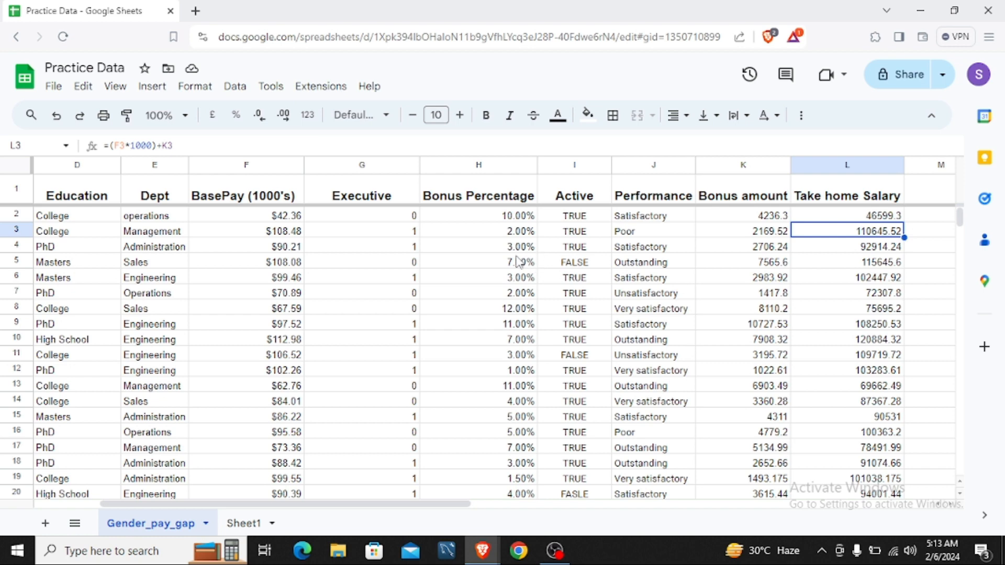
Enter the label "total" in cell K22, below the Bonus amount data.
scroll(519, 262, down, 2)
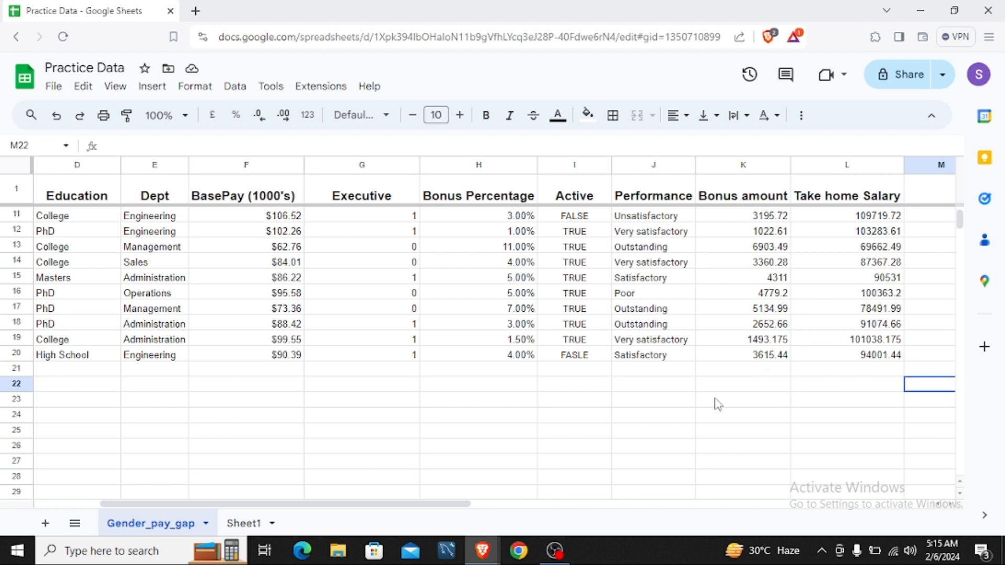
click(747, 386)
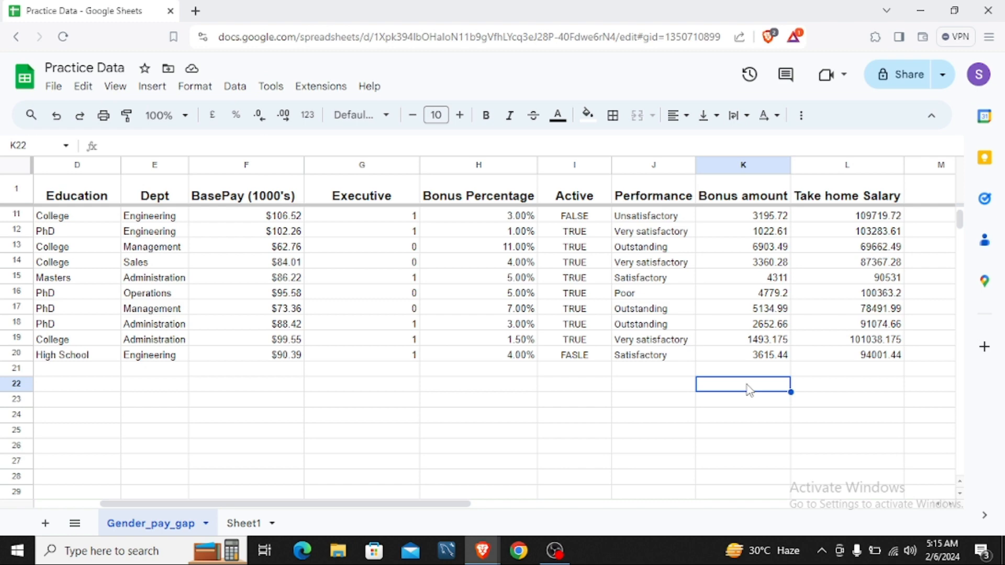
text(total)
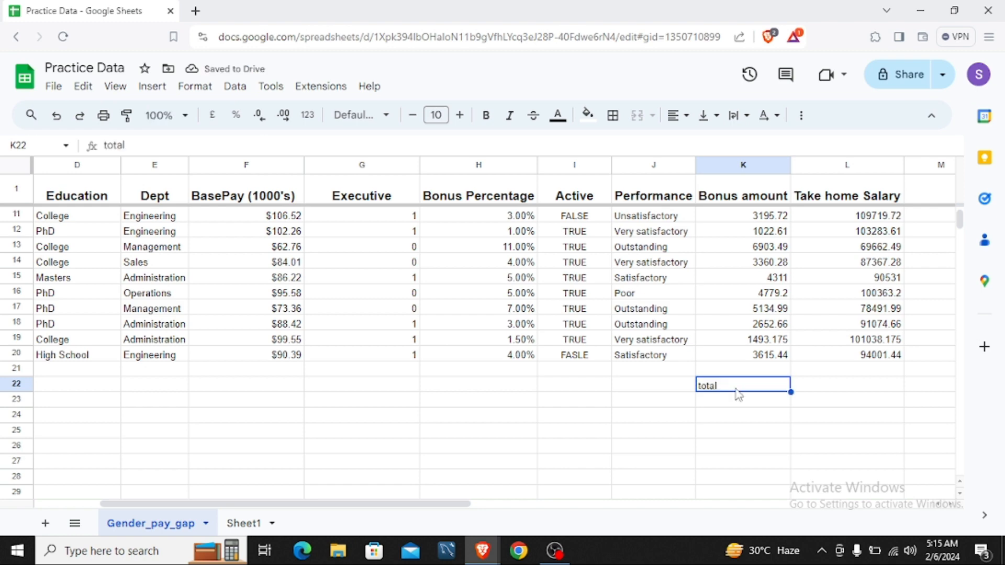
Extend the label in cell K22 to "total salaries paid" and make it bold.
double_click(736, 392)
text(salaries)
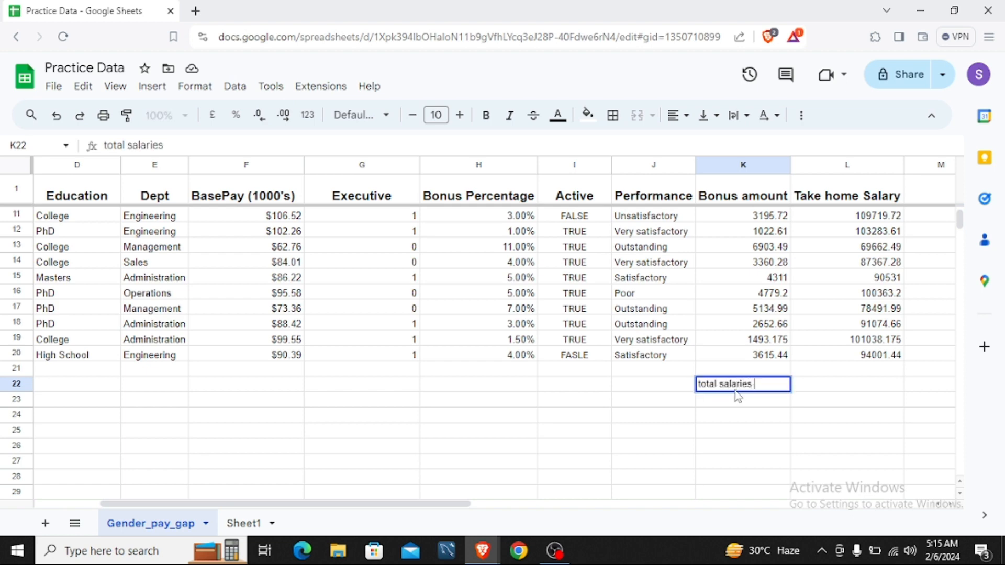
text( paid)
triple_click(760, 383)
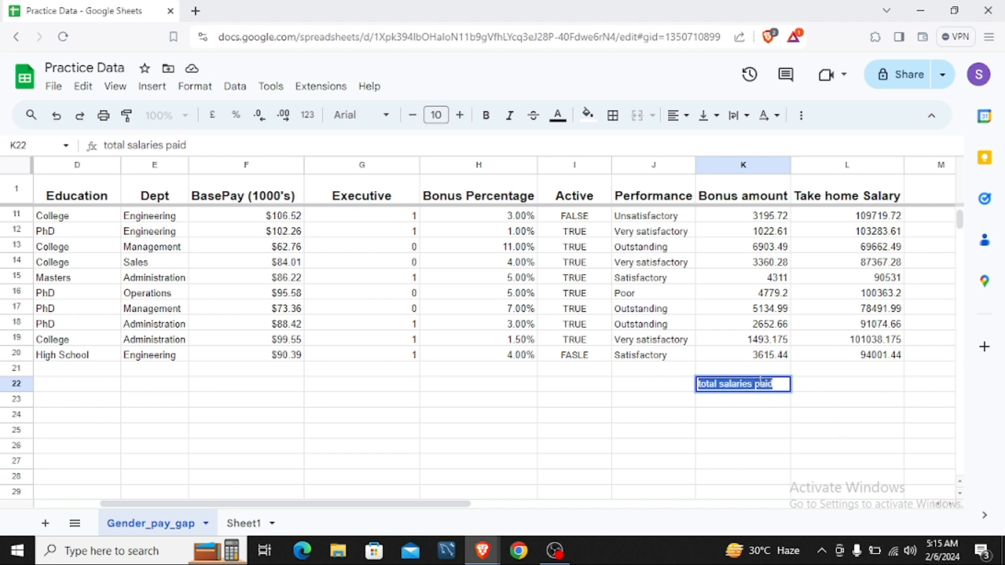
key(ctrl+b)
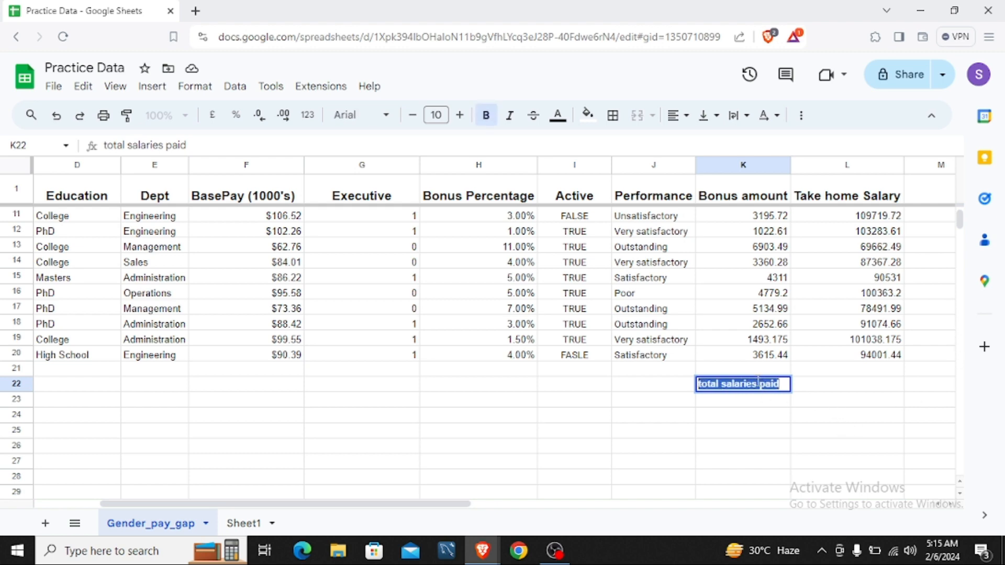
Calculate the total of the Take home Salary column in cell L22 with =SUM(L2:L20).
click(849, 390)
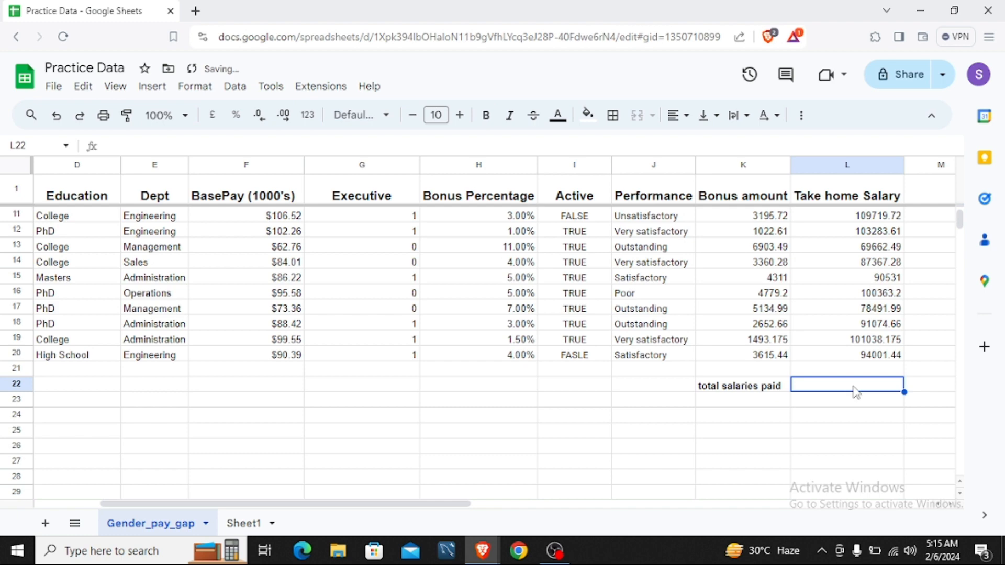
text(=)
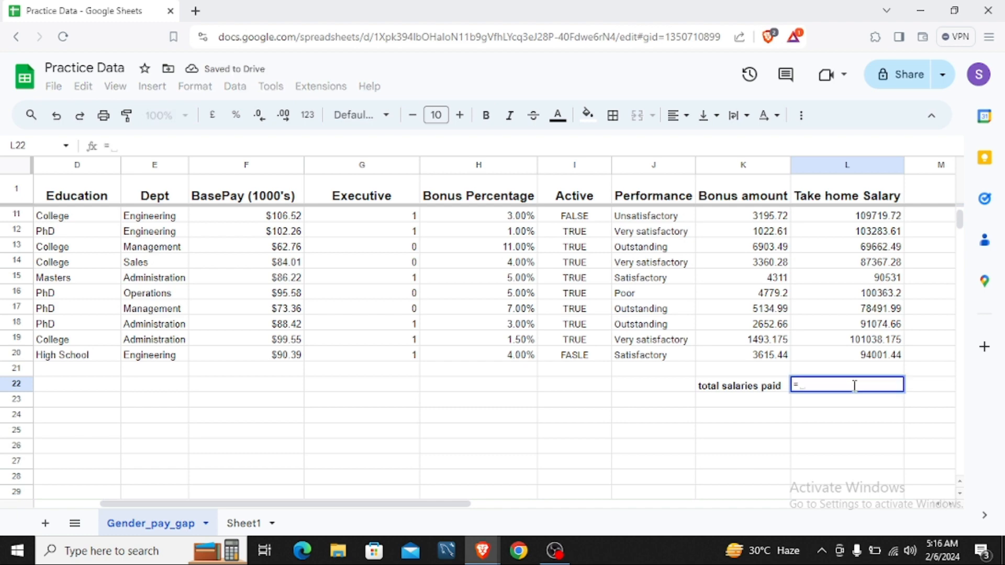
text(sum)
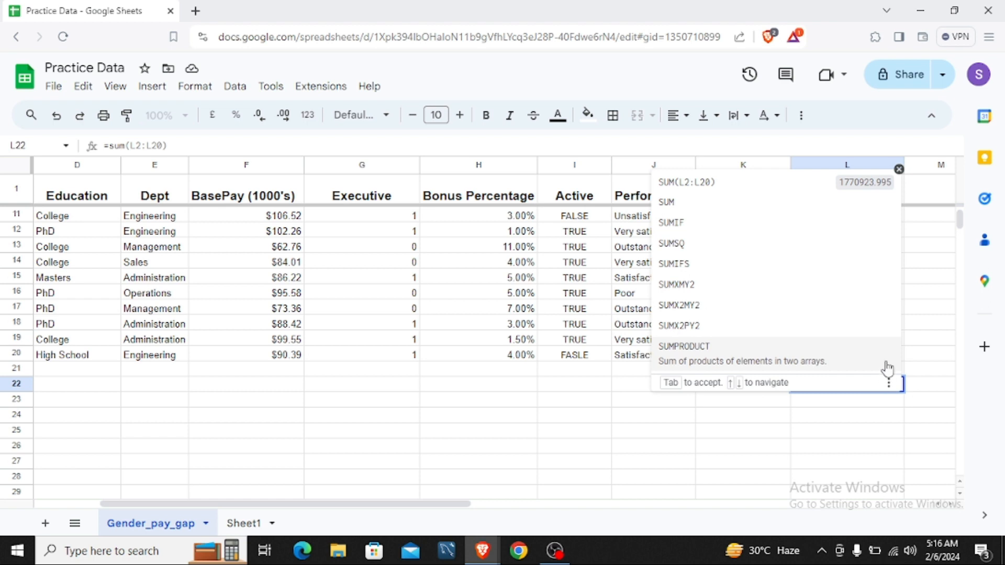
click(753, 183)
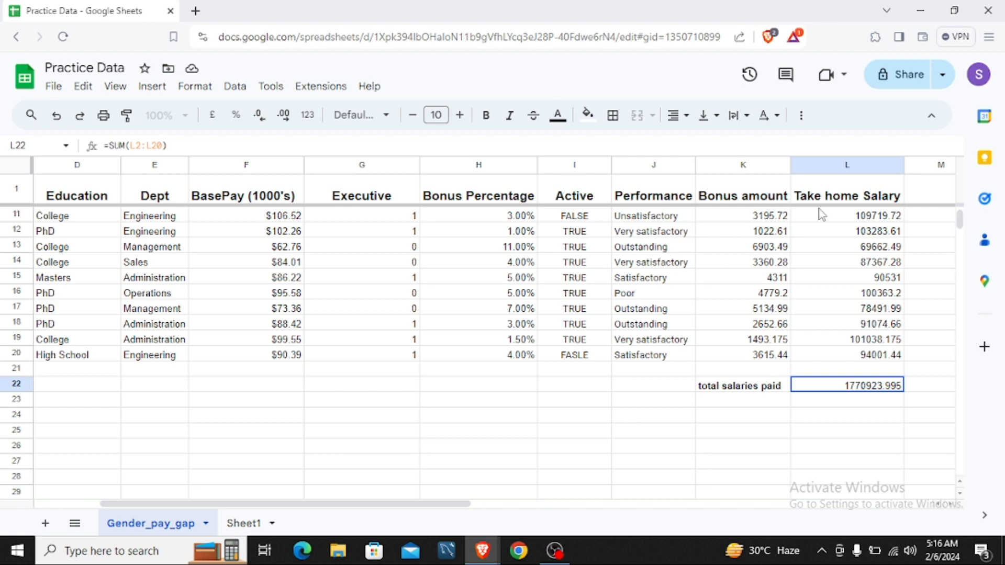
Enter the bold label "Minimum salary" in cell K23, below the total salaries label.
scroll(840, 327, up, 3)
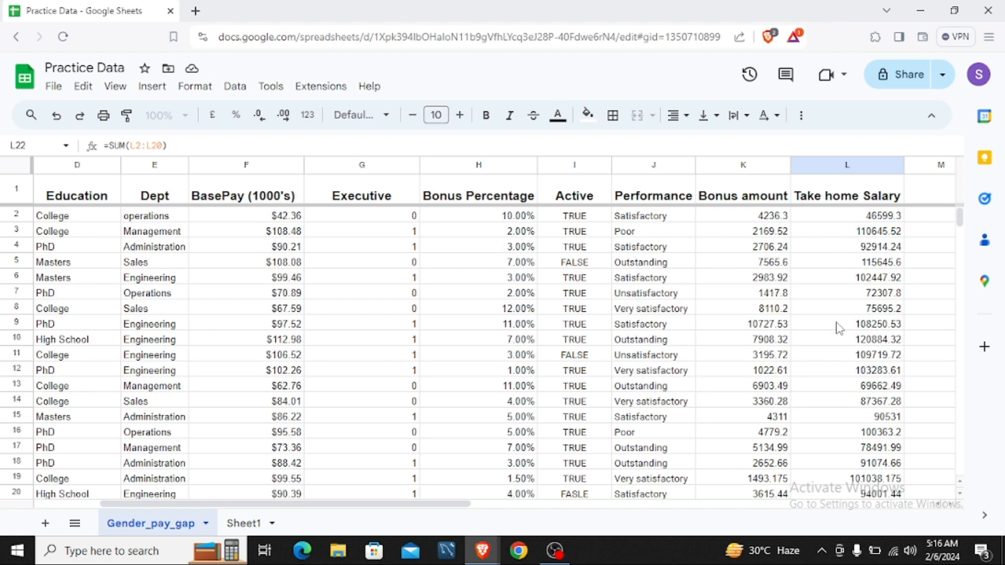
scroll(840, 327, down, 3)
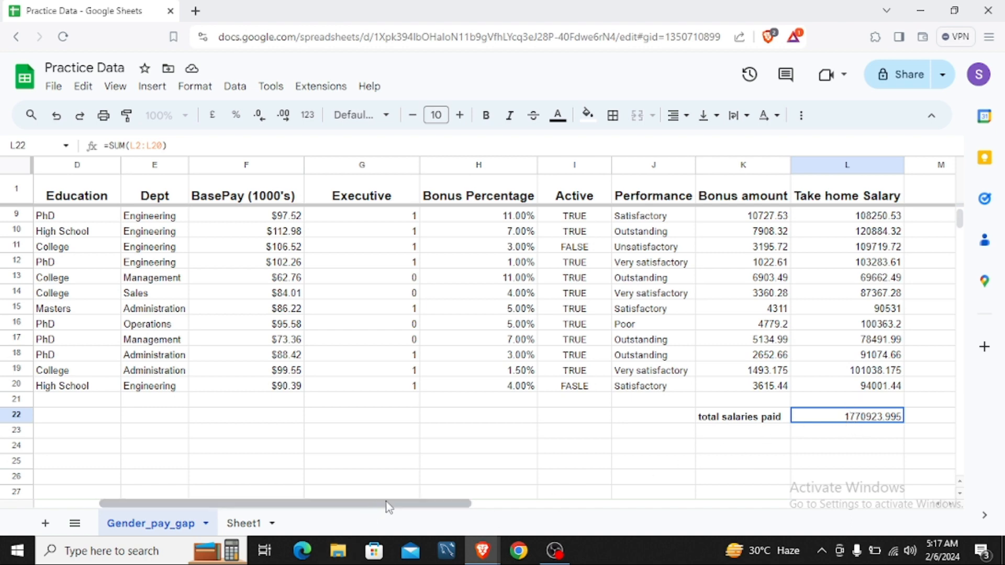
drag(388, 511, 419, 488)
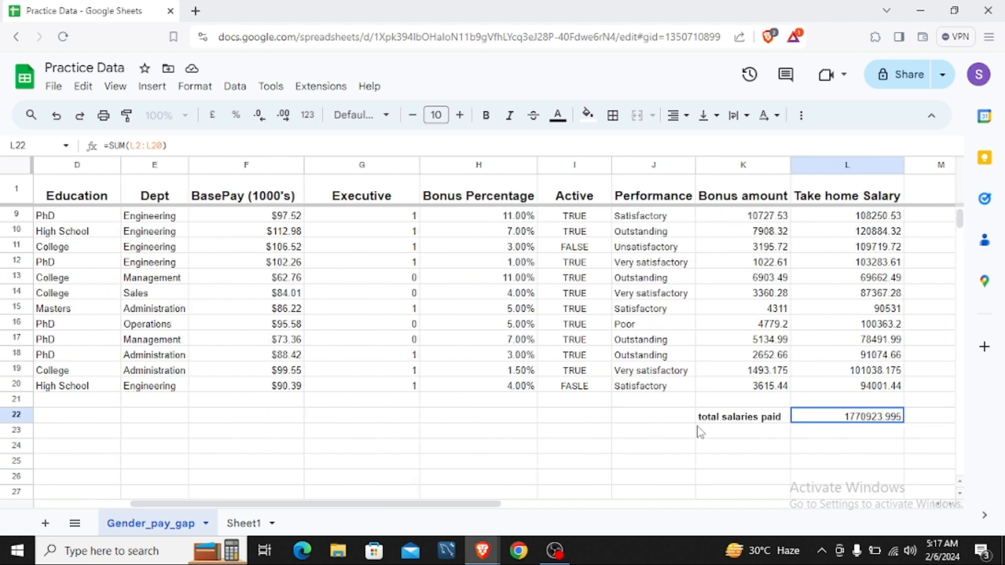
click(723, 439)
text(Minimum salary)
Calculate the lowest take-home salary in cell L23 with =min(L2:L20).
click(832, 438)
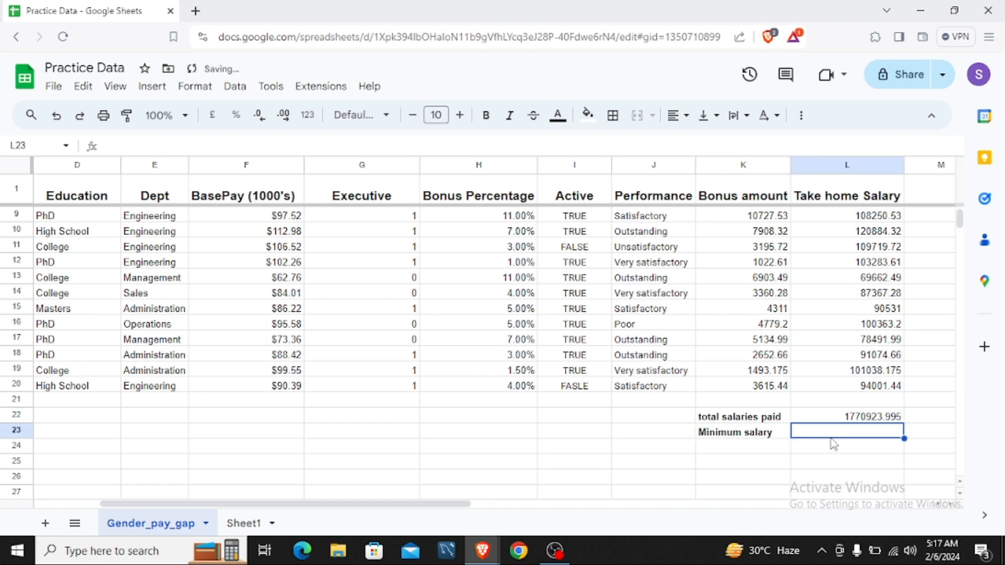
text(=)
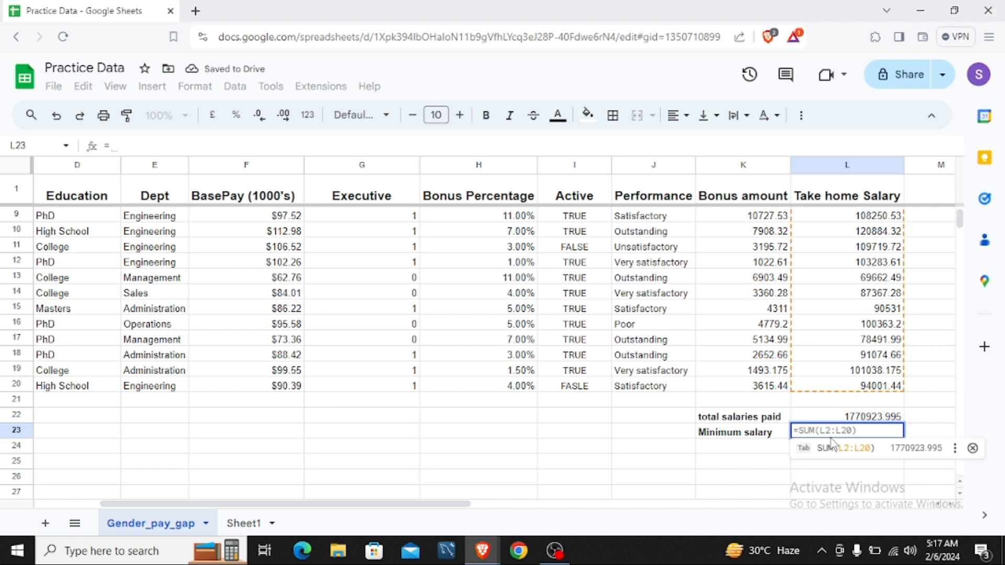
text(min)
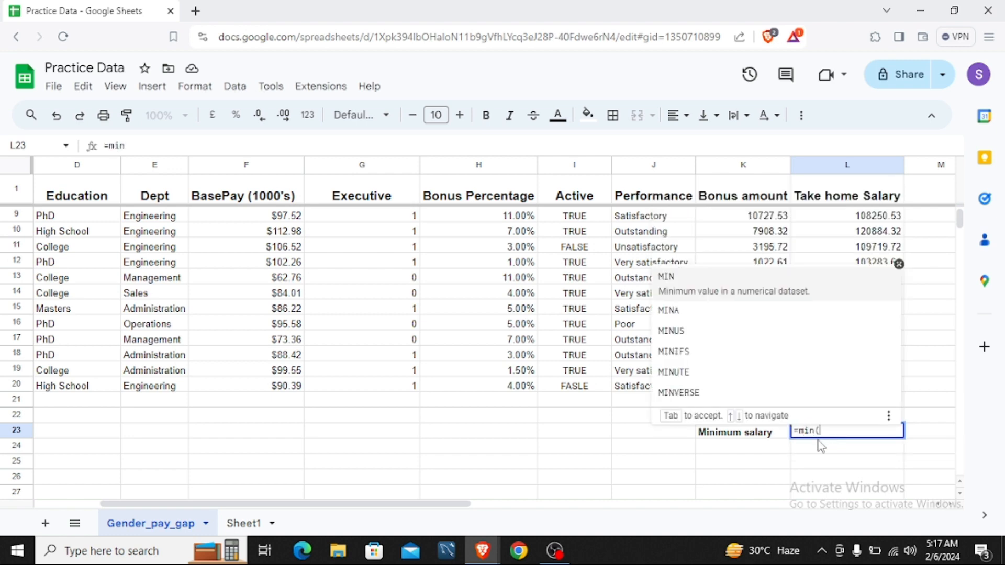
text(()
scroll(958, 318, up, 2)
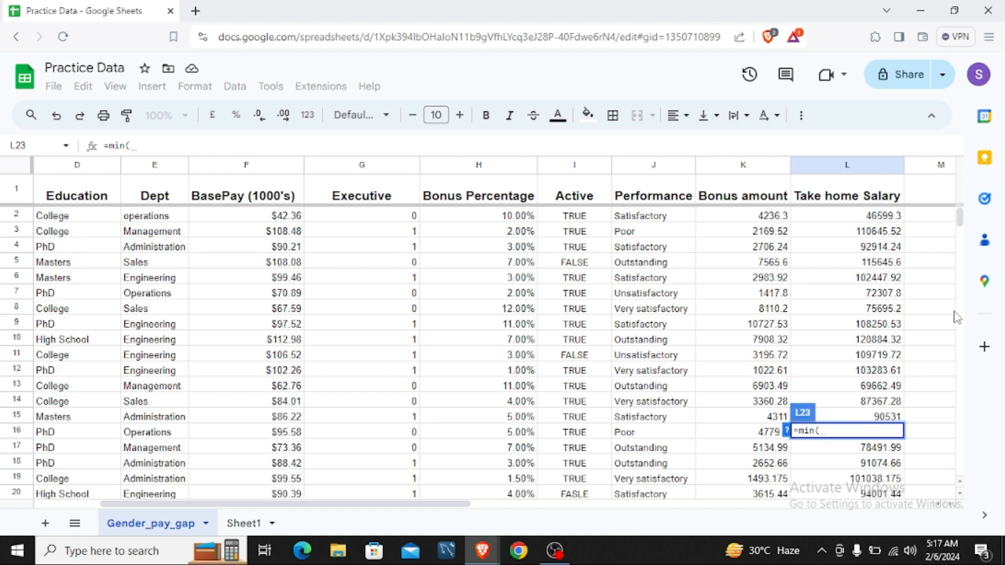
click(832, 216)
drag(832, 238, 840, 468)
drag(855, 356, 859, 438)
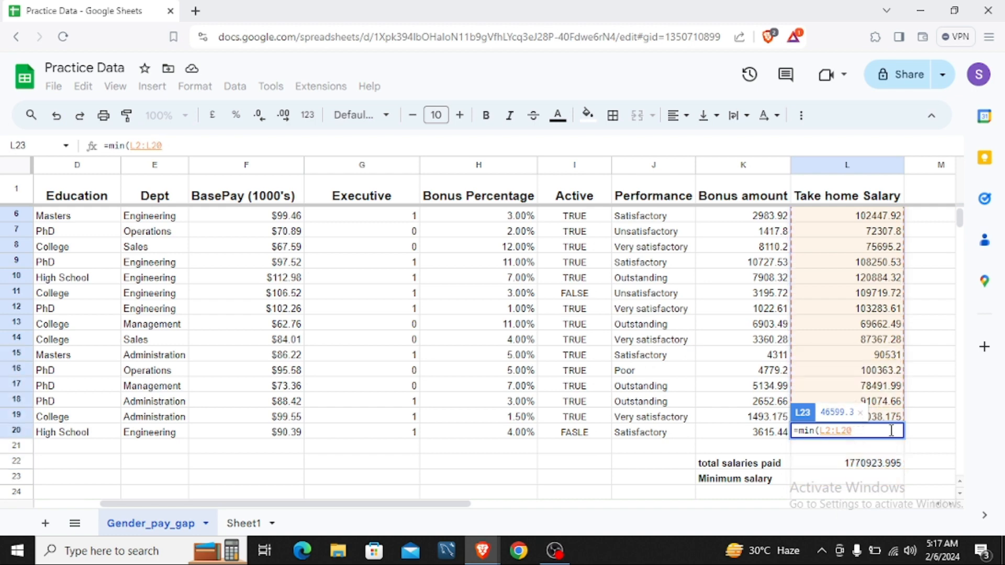
key(Return)
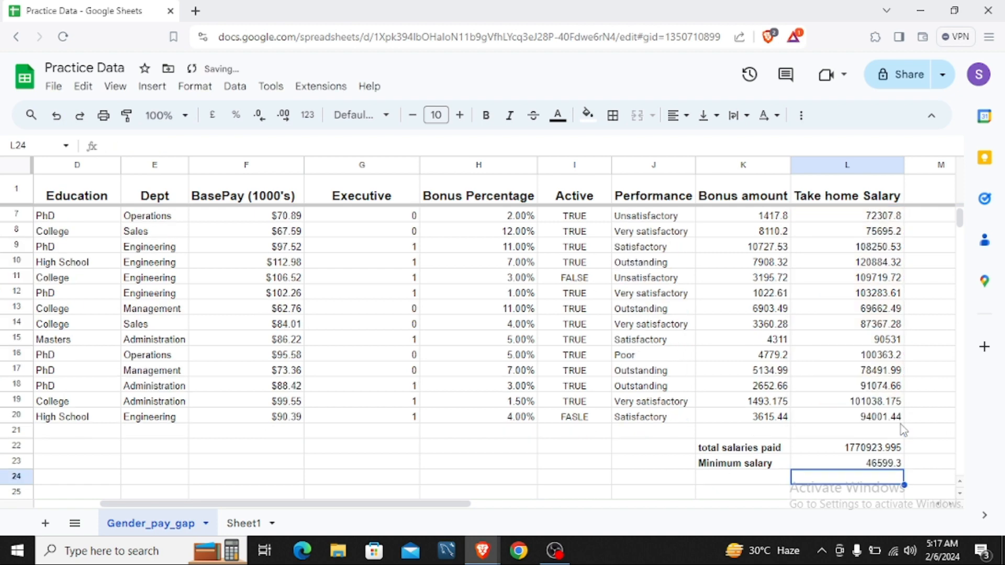
click(885, 466)
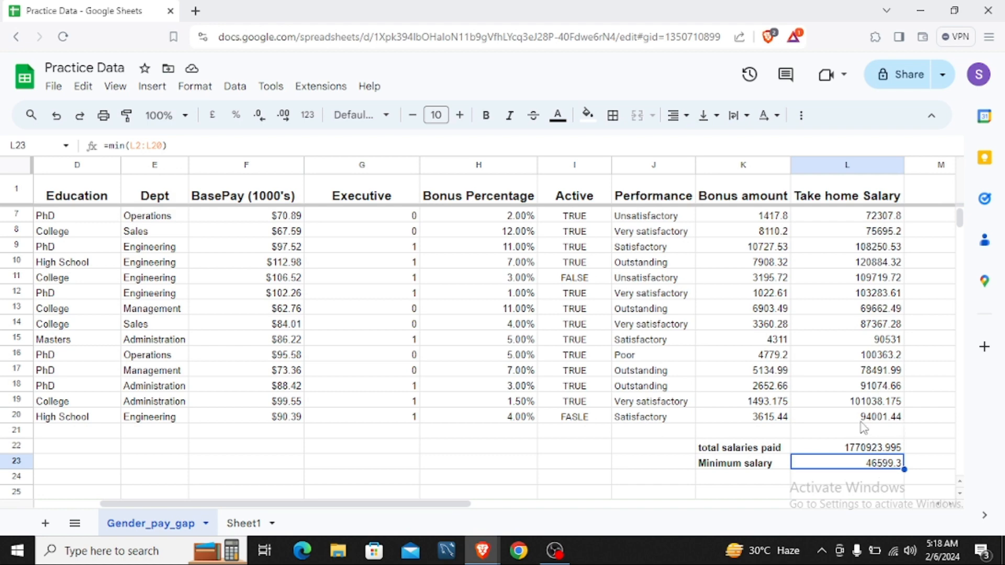
Enter the label "Maximum salary" in cell K24 and make it bold.
click(754, 484)
text(Ma)
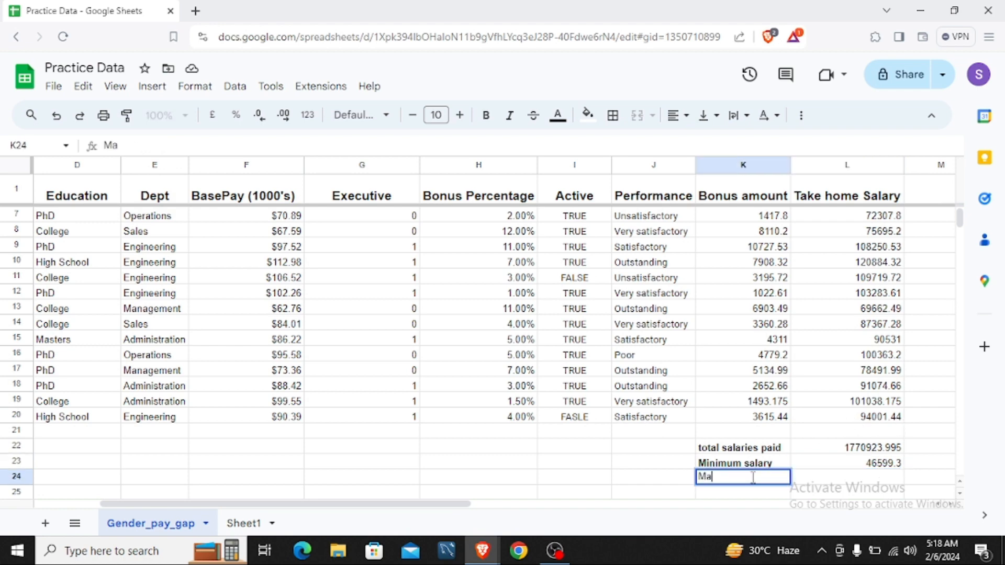
text(ximum sal)
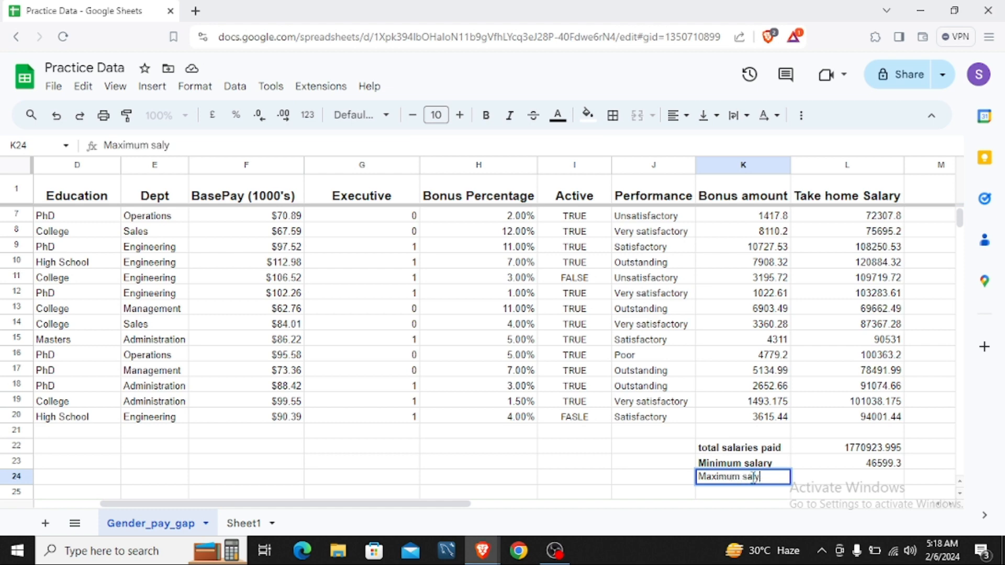
text(ary)
key(ctrl+shift+Left)
key(ctrl+shift+Left)
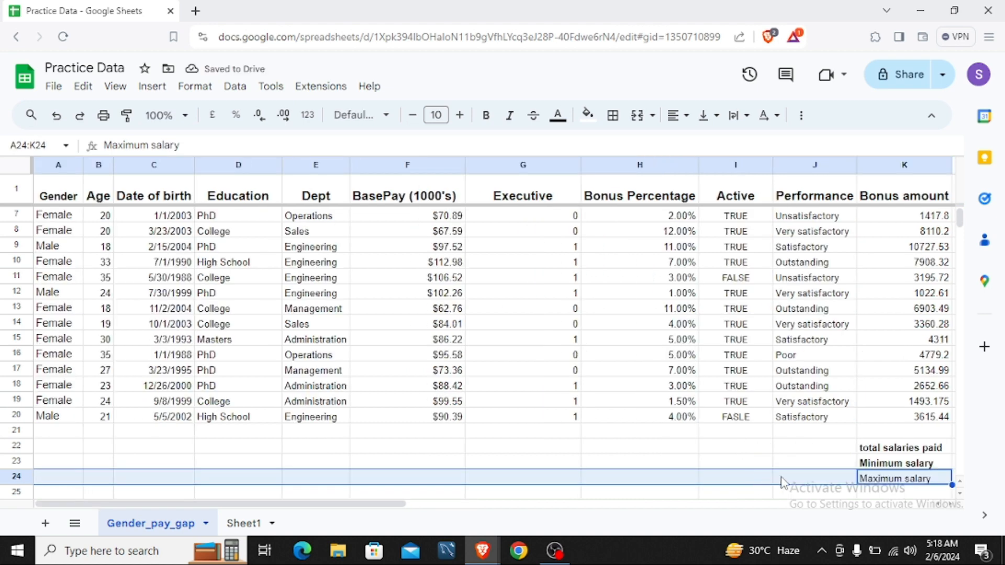
click(886, 481)
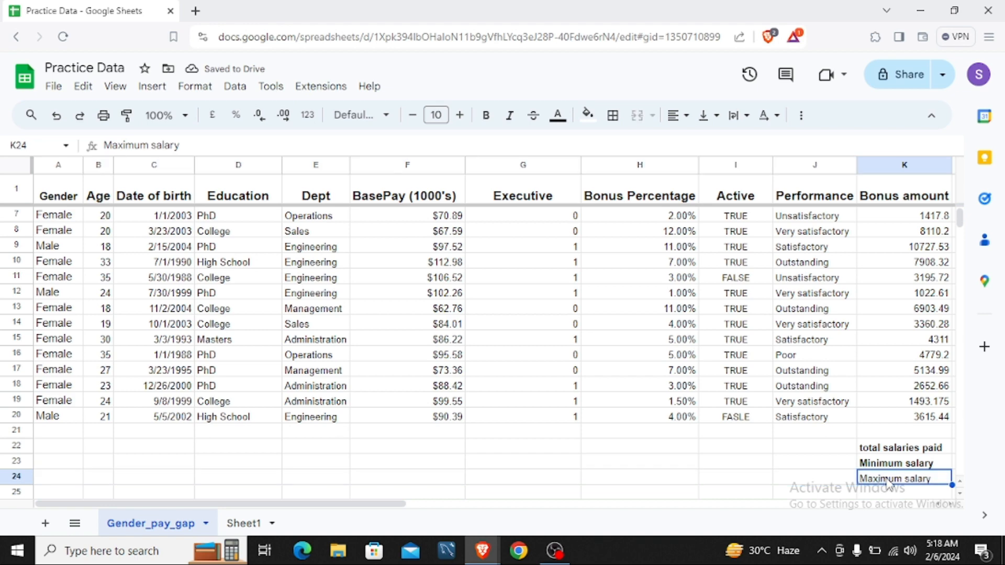
key(ctrl+b)
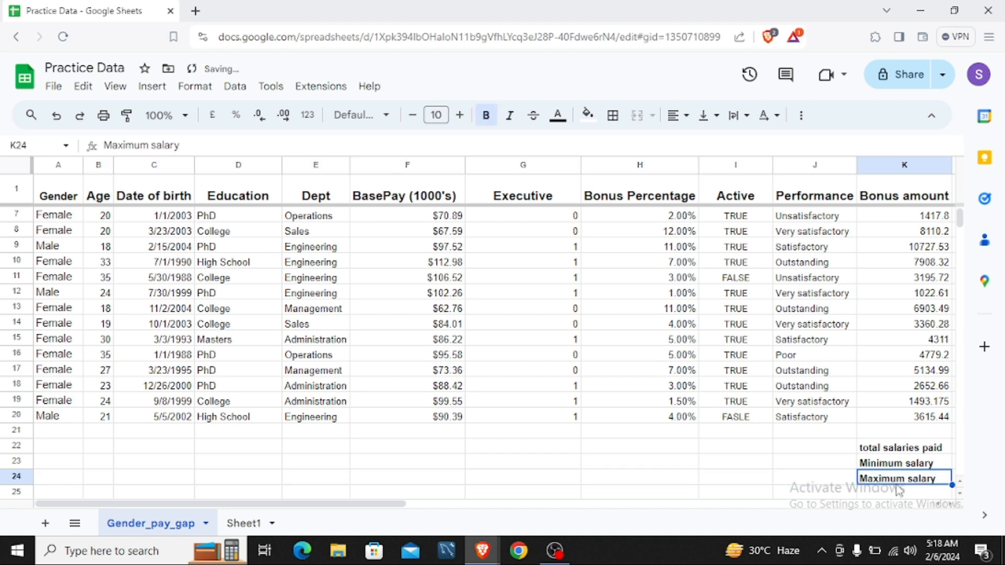
Calculate the highest take-home salary in cell L24 with =max(L2:L20).
drag(398, 504, 671, 514)
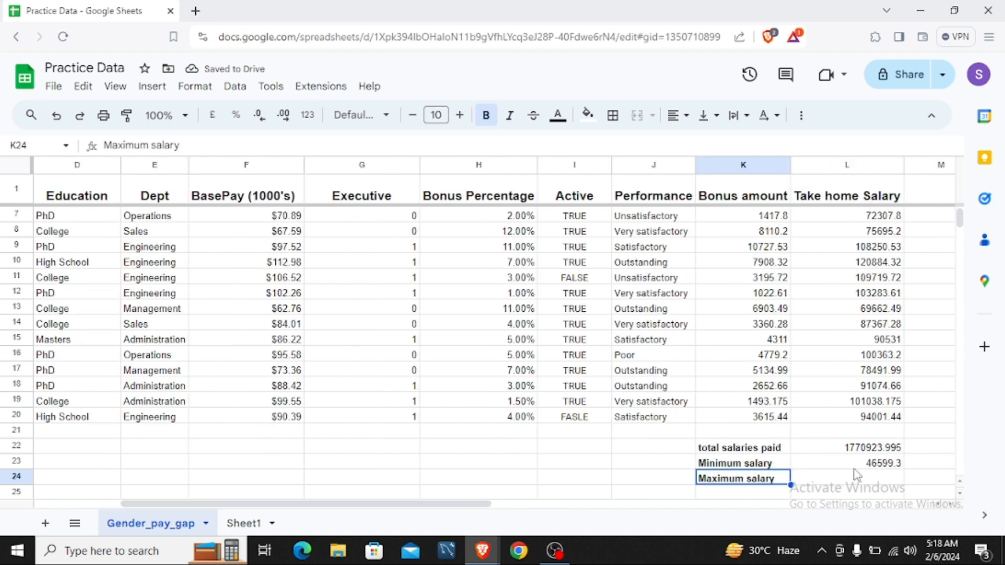
click(843, 481)
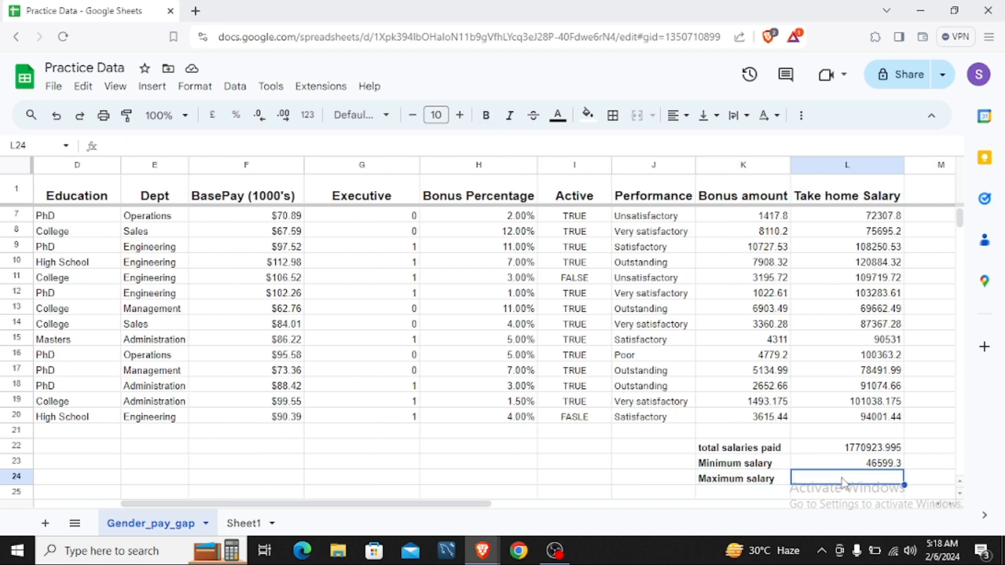
text(=max)
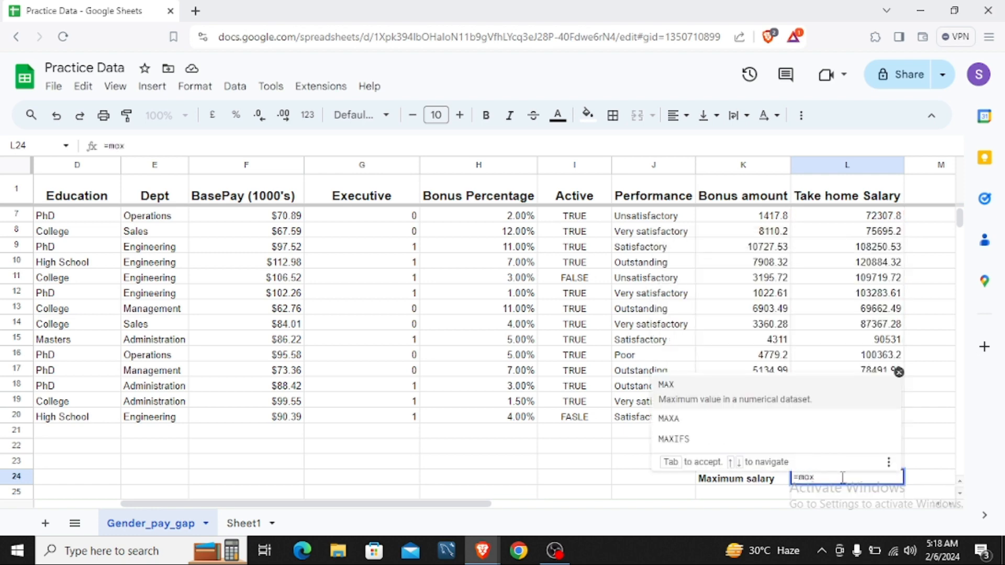
text(()
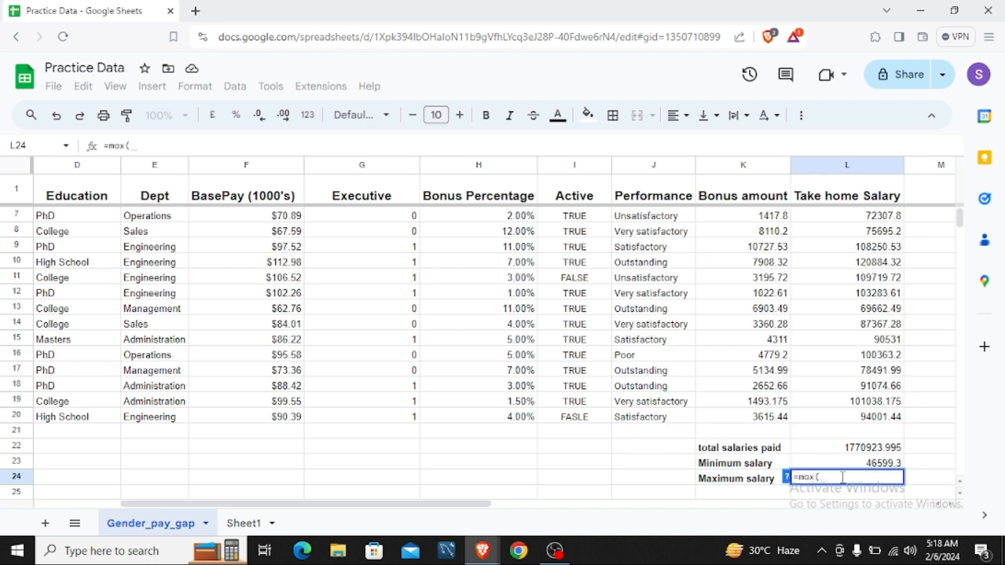
scroll(846, 420, up, 2)
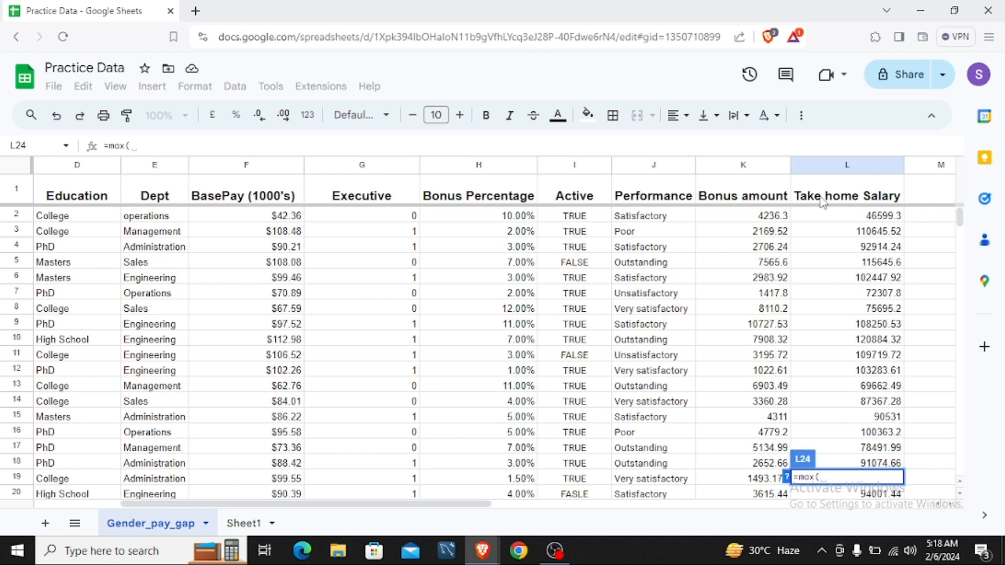
drag(825, 219, 857, 537)
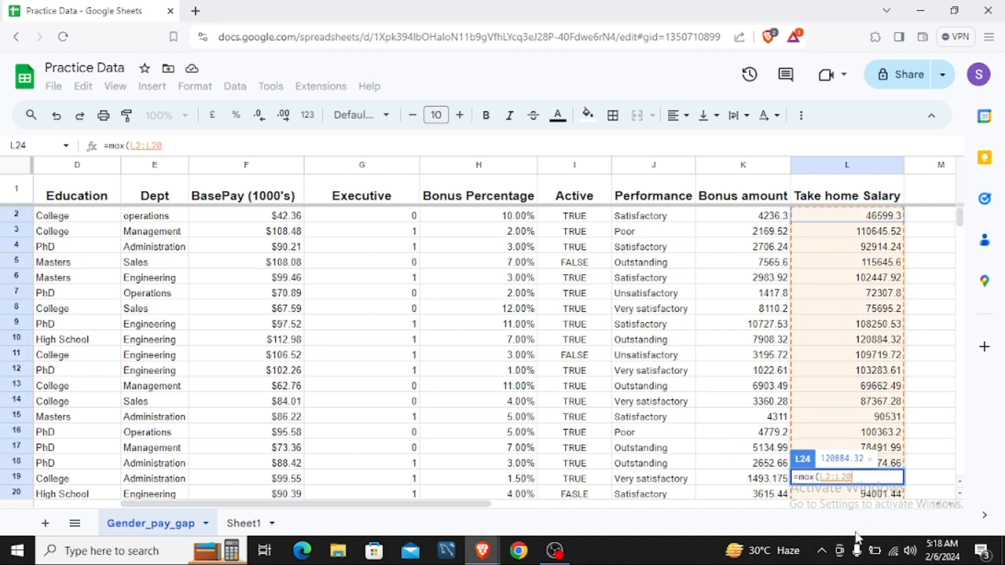
scroll(871, 406, down, 2)
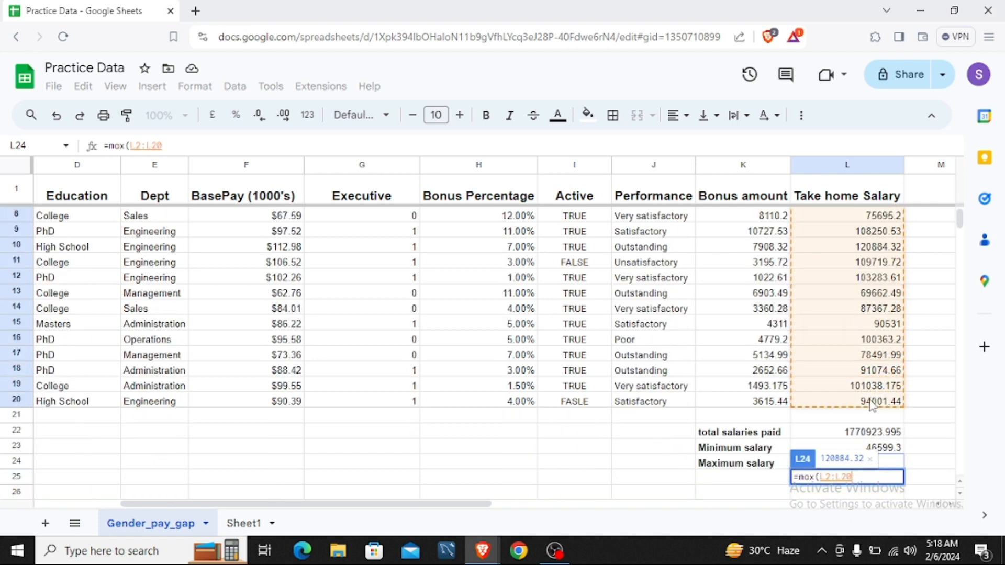
key(Return)
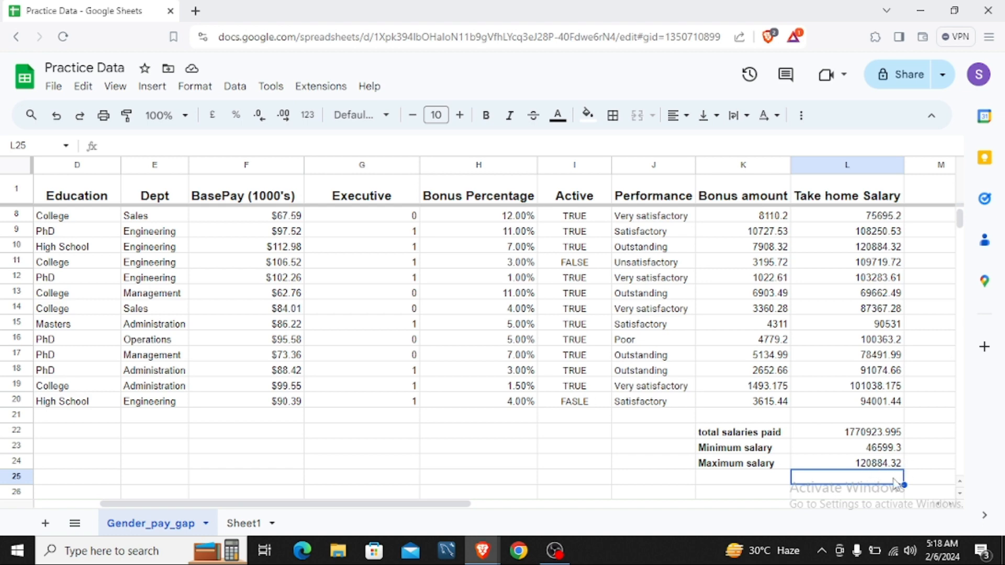
Enter the bold label "average salary" in cell K25, below the maximum salary label.
click(723, 485)
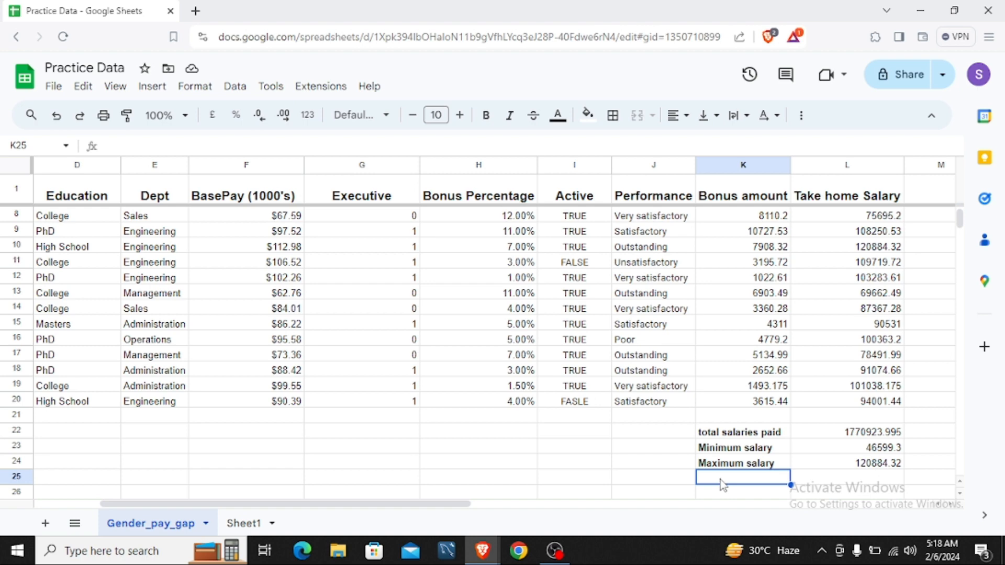
key(ctrl+b)
text(ave)
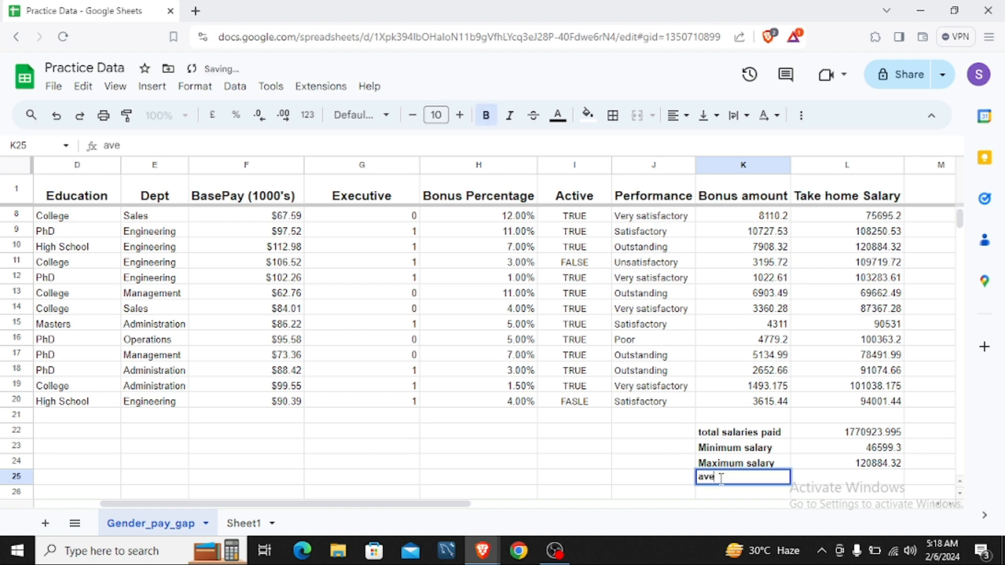
text(rage salry)
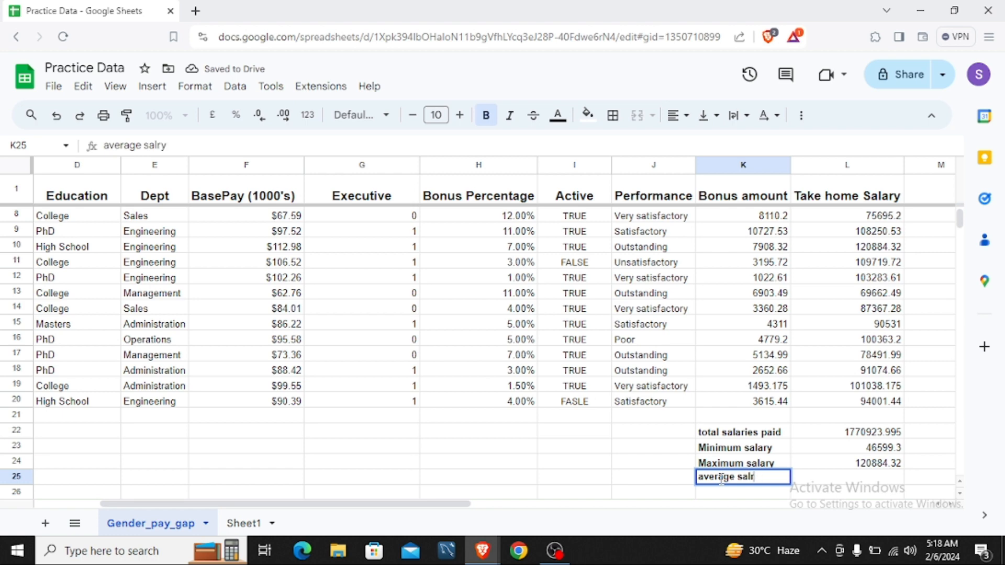
key(BackSpace)
text(ary)
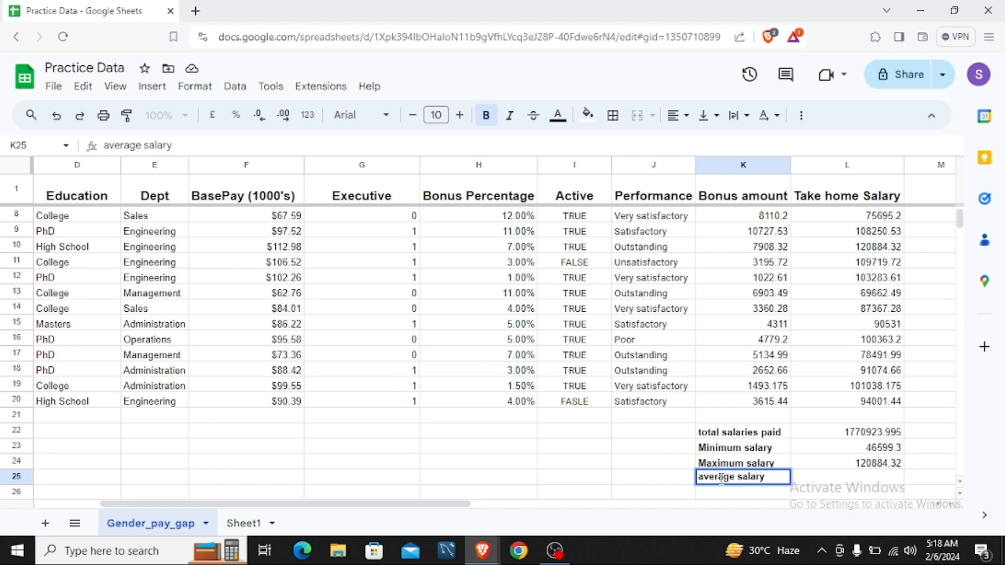
Calculate the mean take-home salary in cell L25 with the AVERAGE function over L2:L20.
key(Tab)
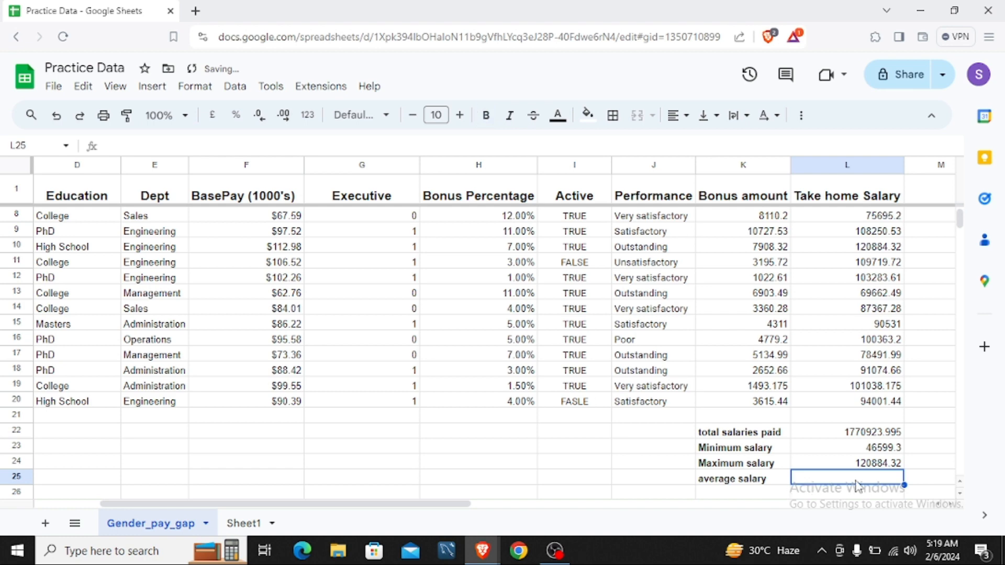
text(=)
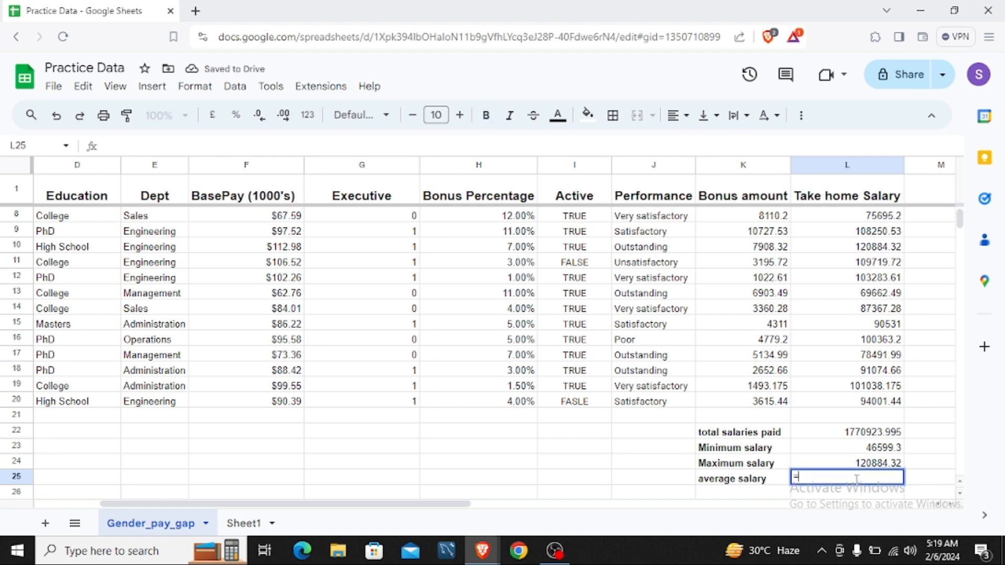
text(average)
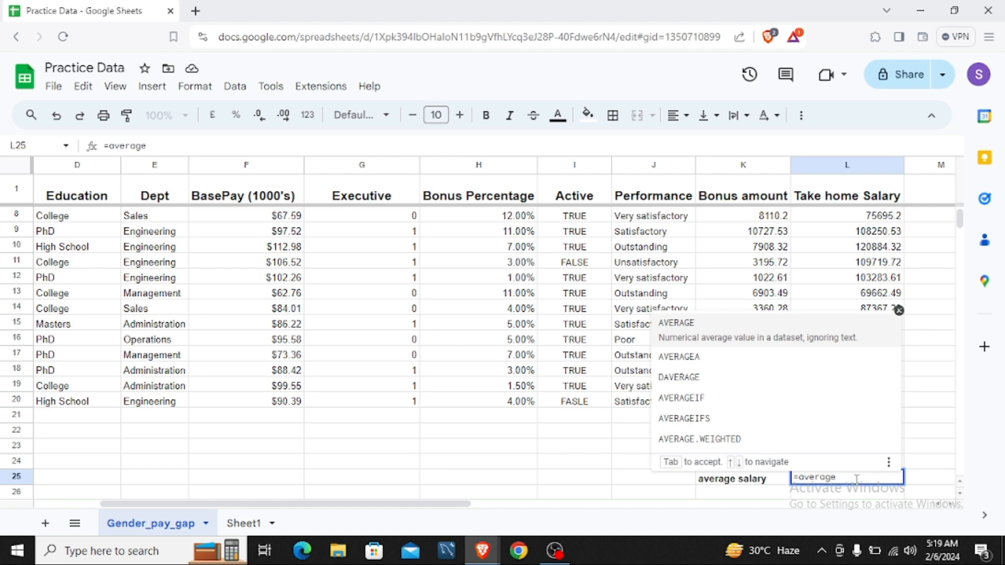
click(806, 340)
scroll(852, 333, up, 2)
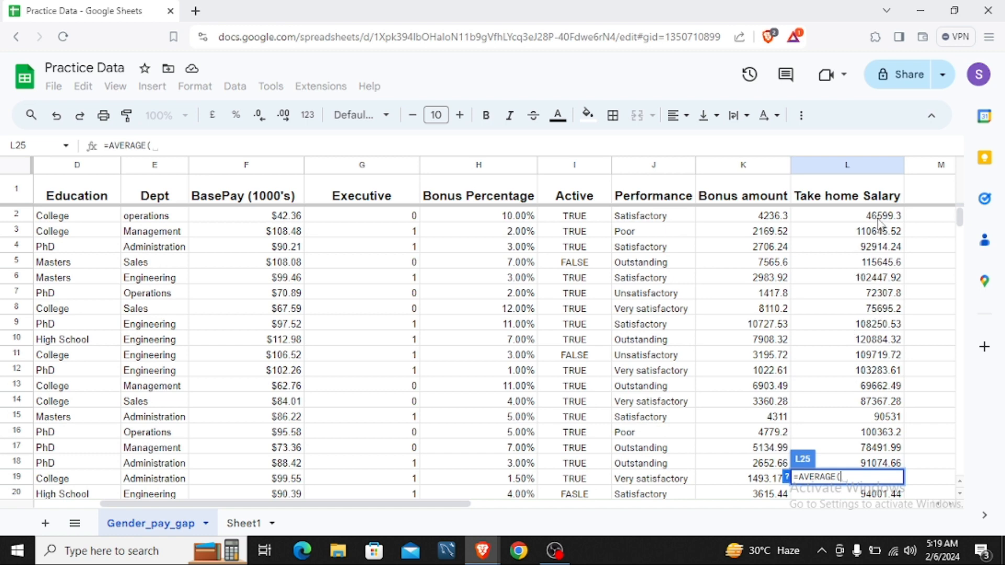
drag(848, 217, 849, 294)
mouse_move(853, 401)
mouse_down()
mouse_move(856, 509)
mouse_move(864, 413)
mouse_up()
key(Return)
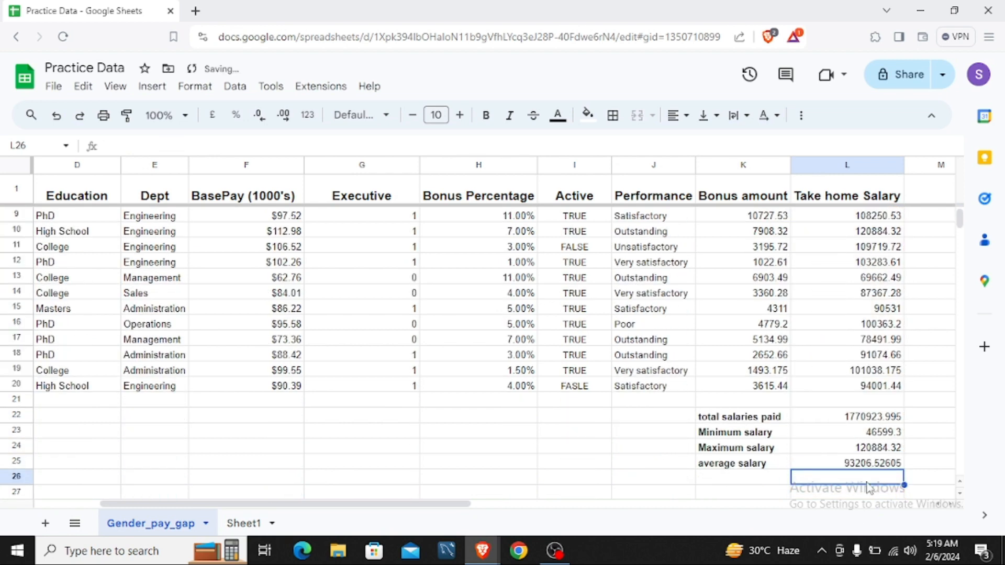